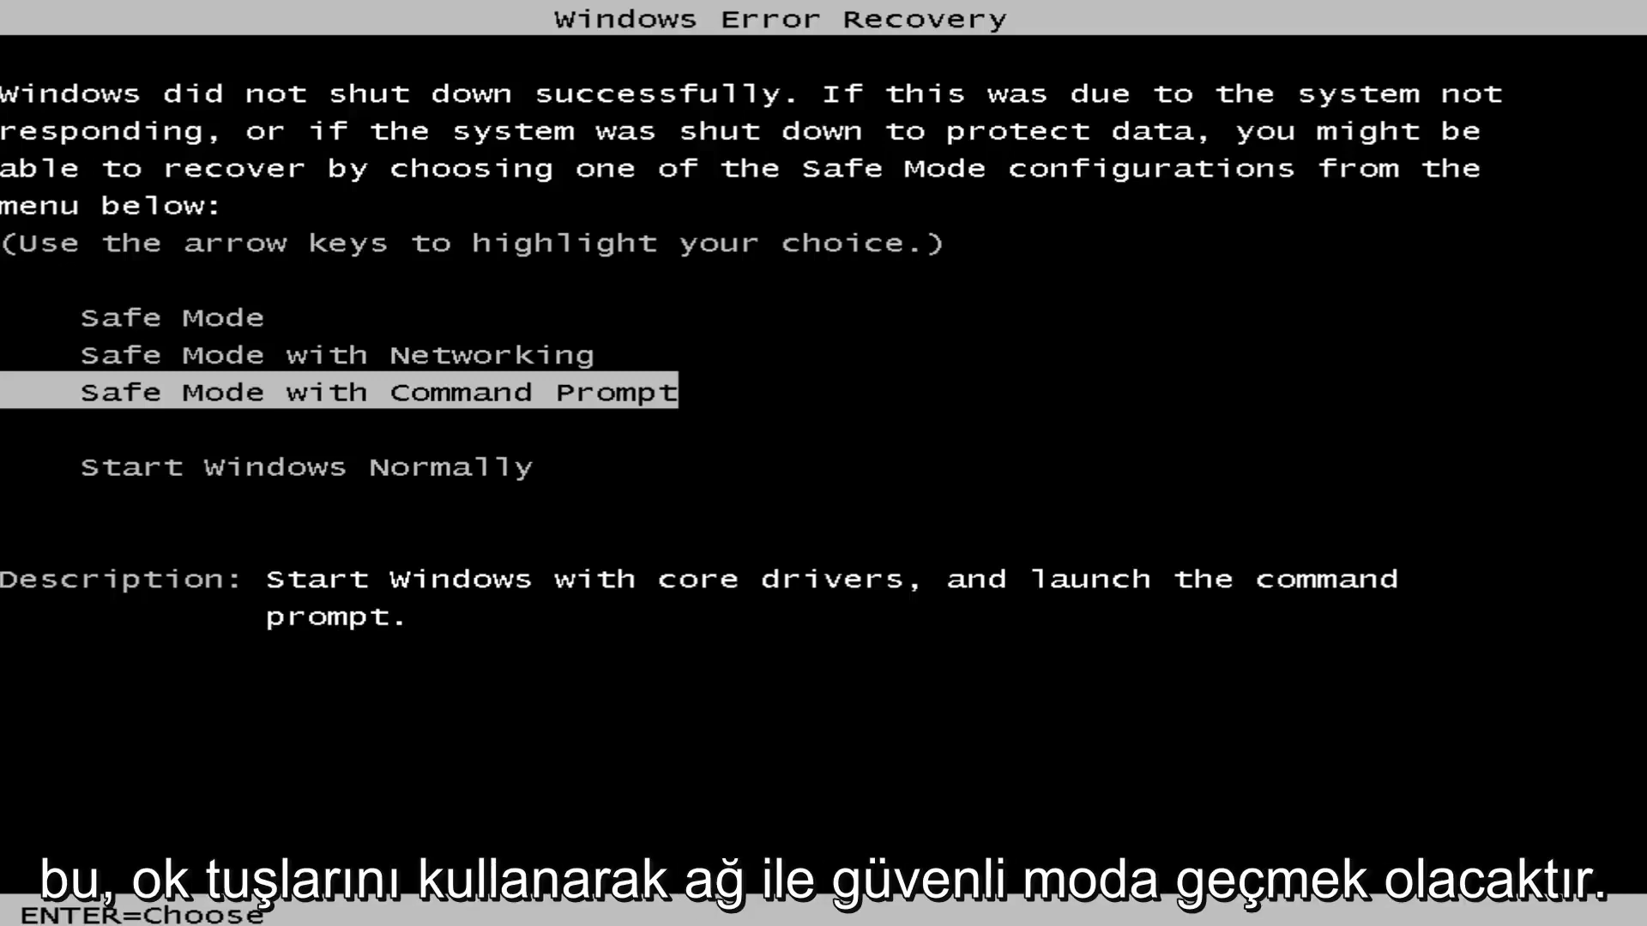
# Step: Boot Windows 7 into Safe Mode with Networking from Windows Error Recovery
pyautogui.press('Up')
pyautogui.press('Up')
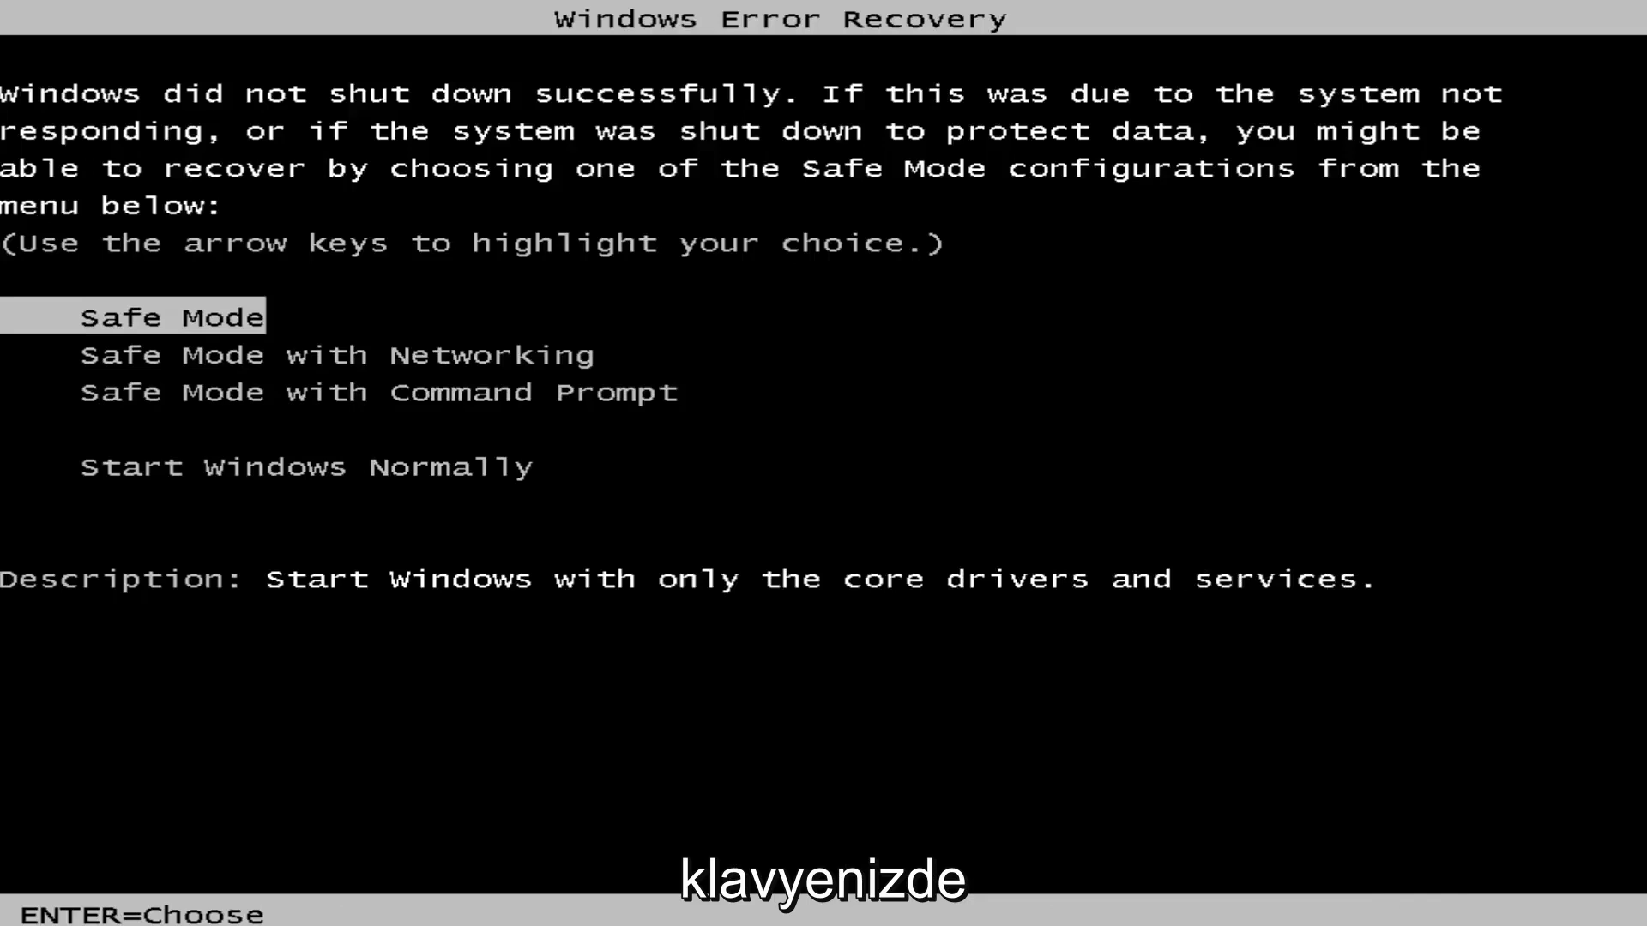
pyautogui.press('Down')
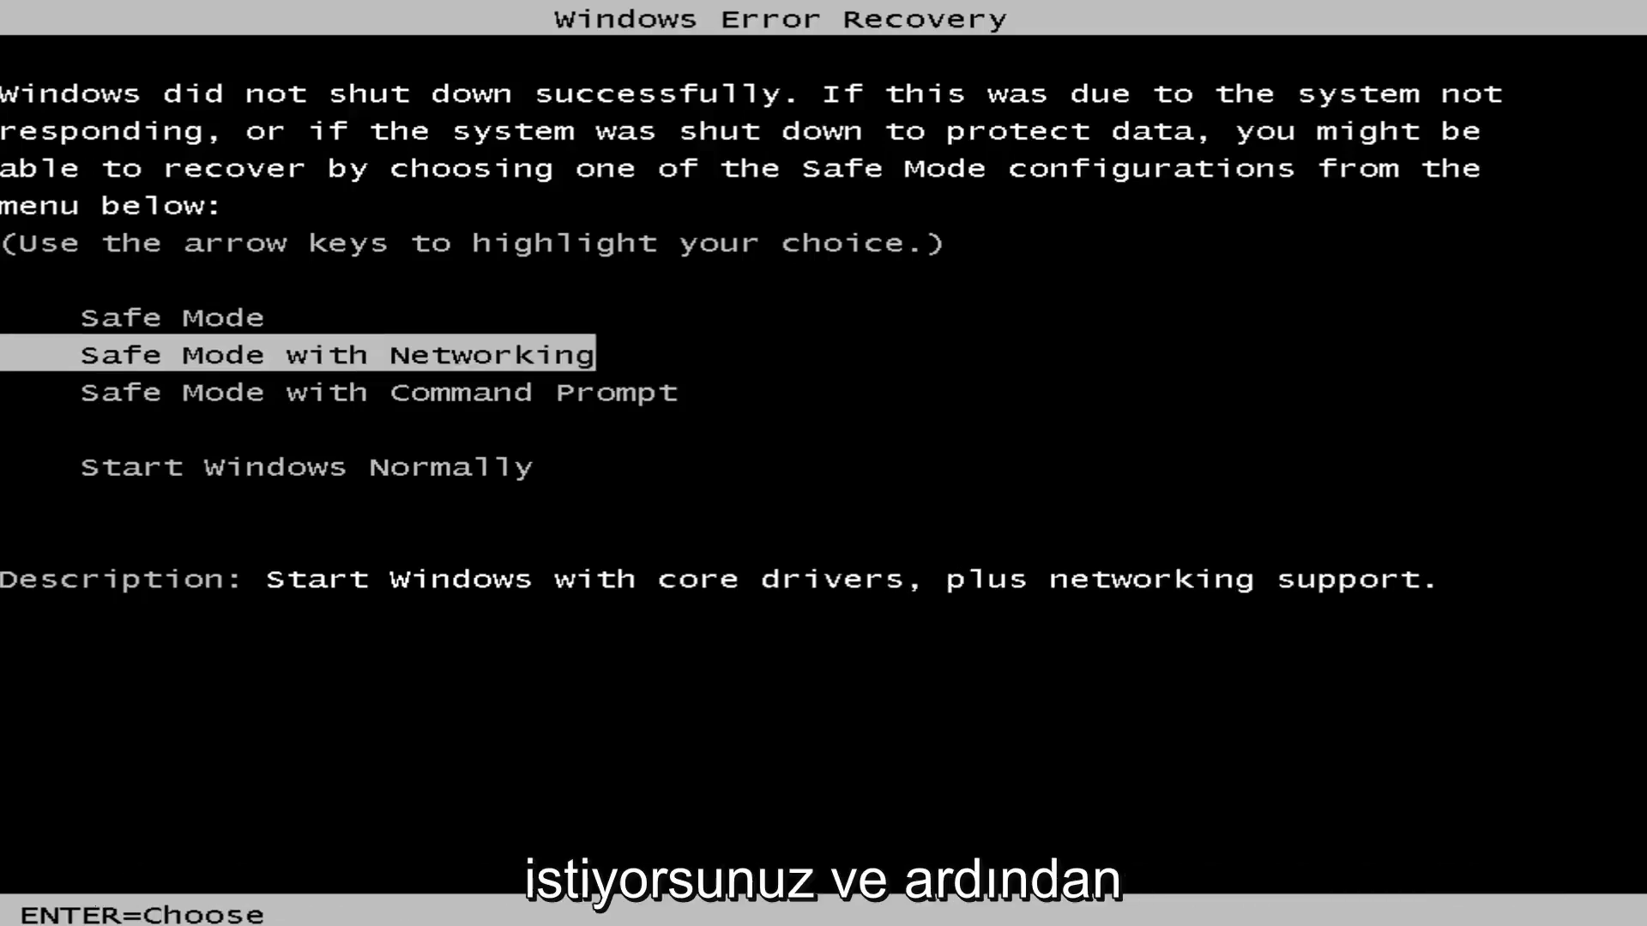
pyautogui.press('Return')
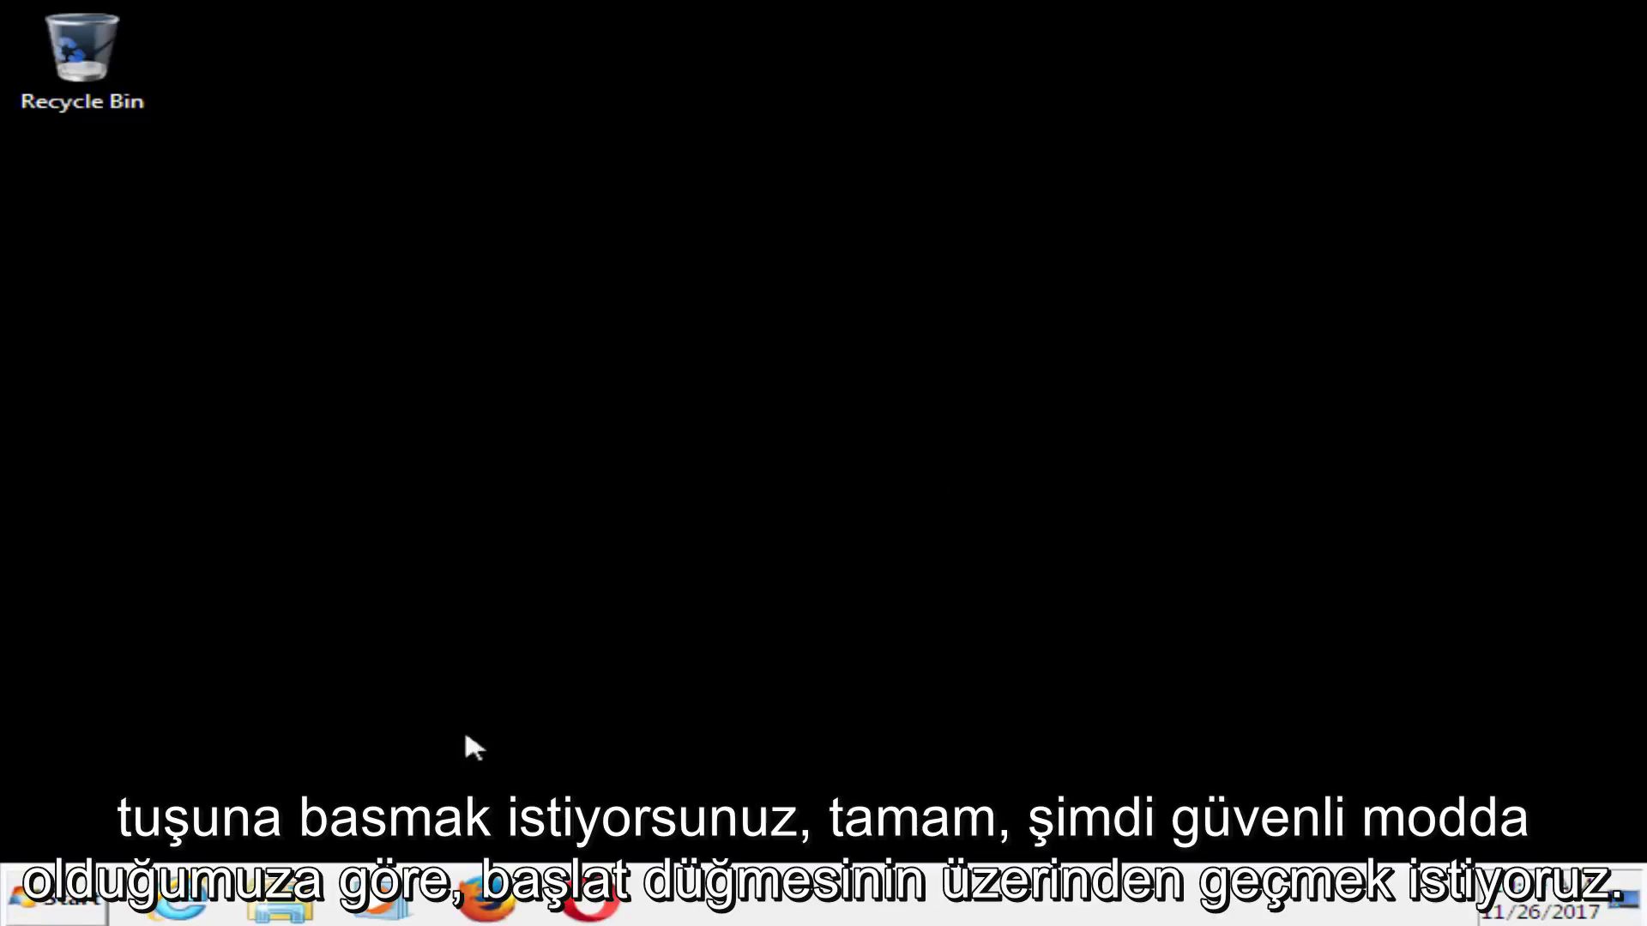
# Step: Search the Start Menu for regedit and run it as administrator
pyautogui.click(52, 899)
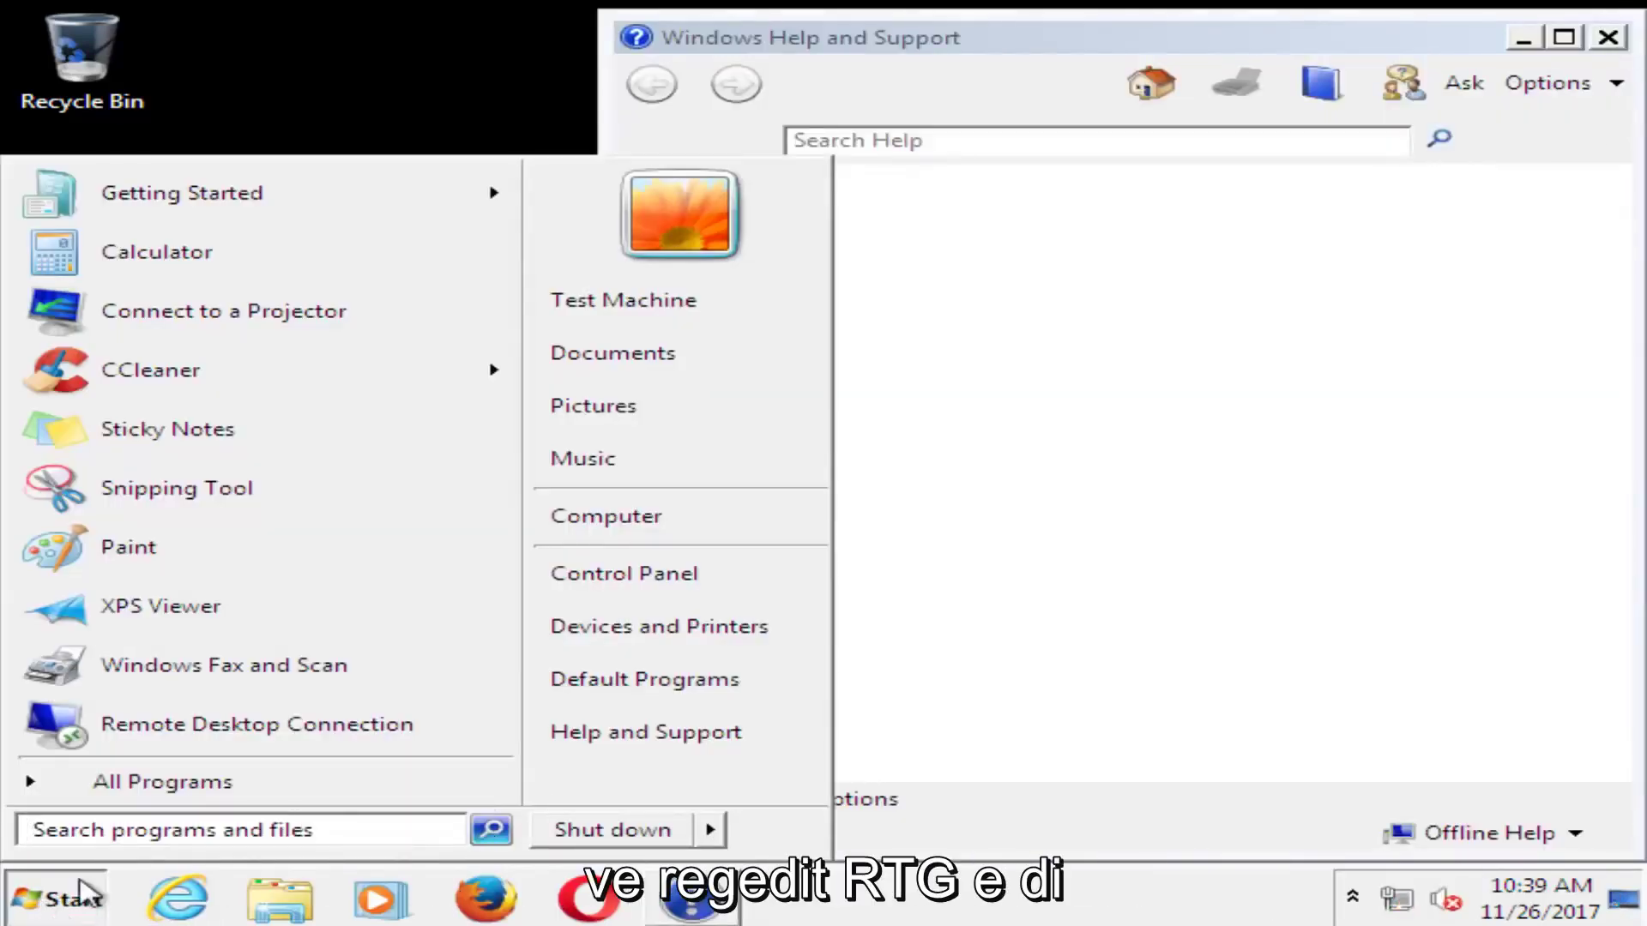
pyautogui.click(1609, 36)
pyautogui.write('reg')
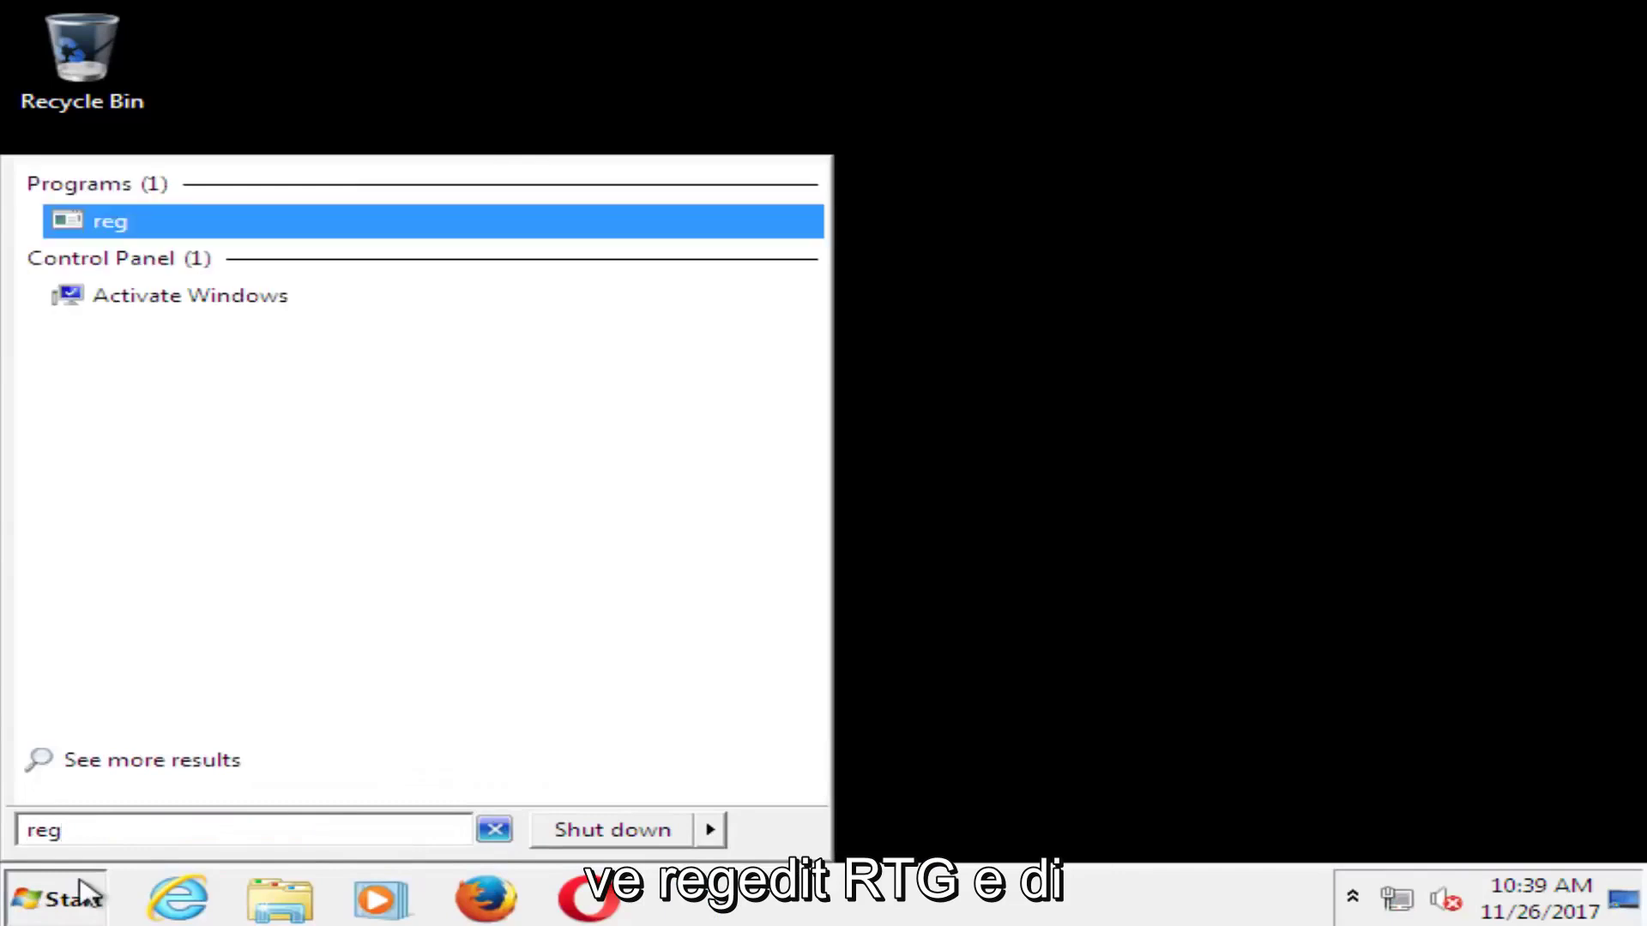
pyautogui.write('ed')
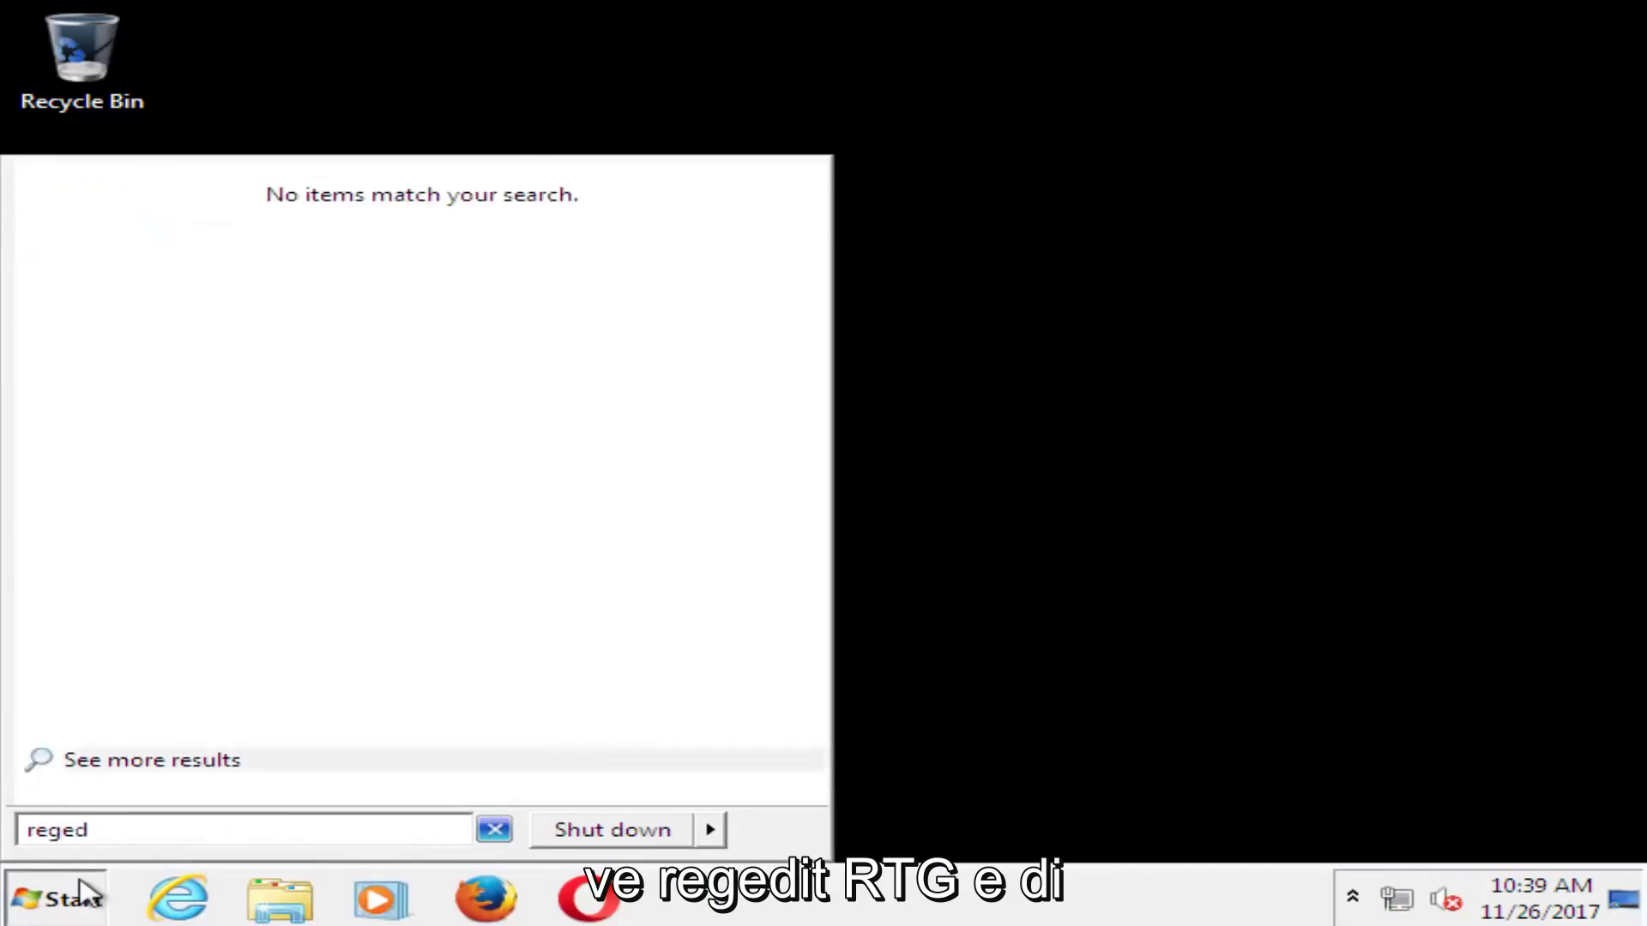
pyautogui.write('it')
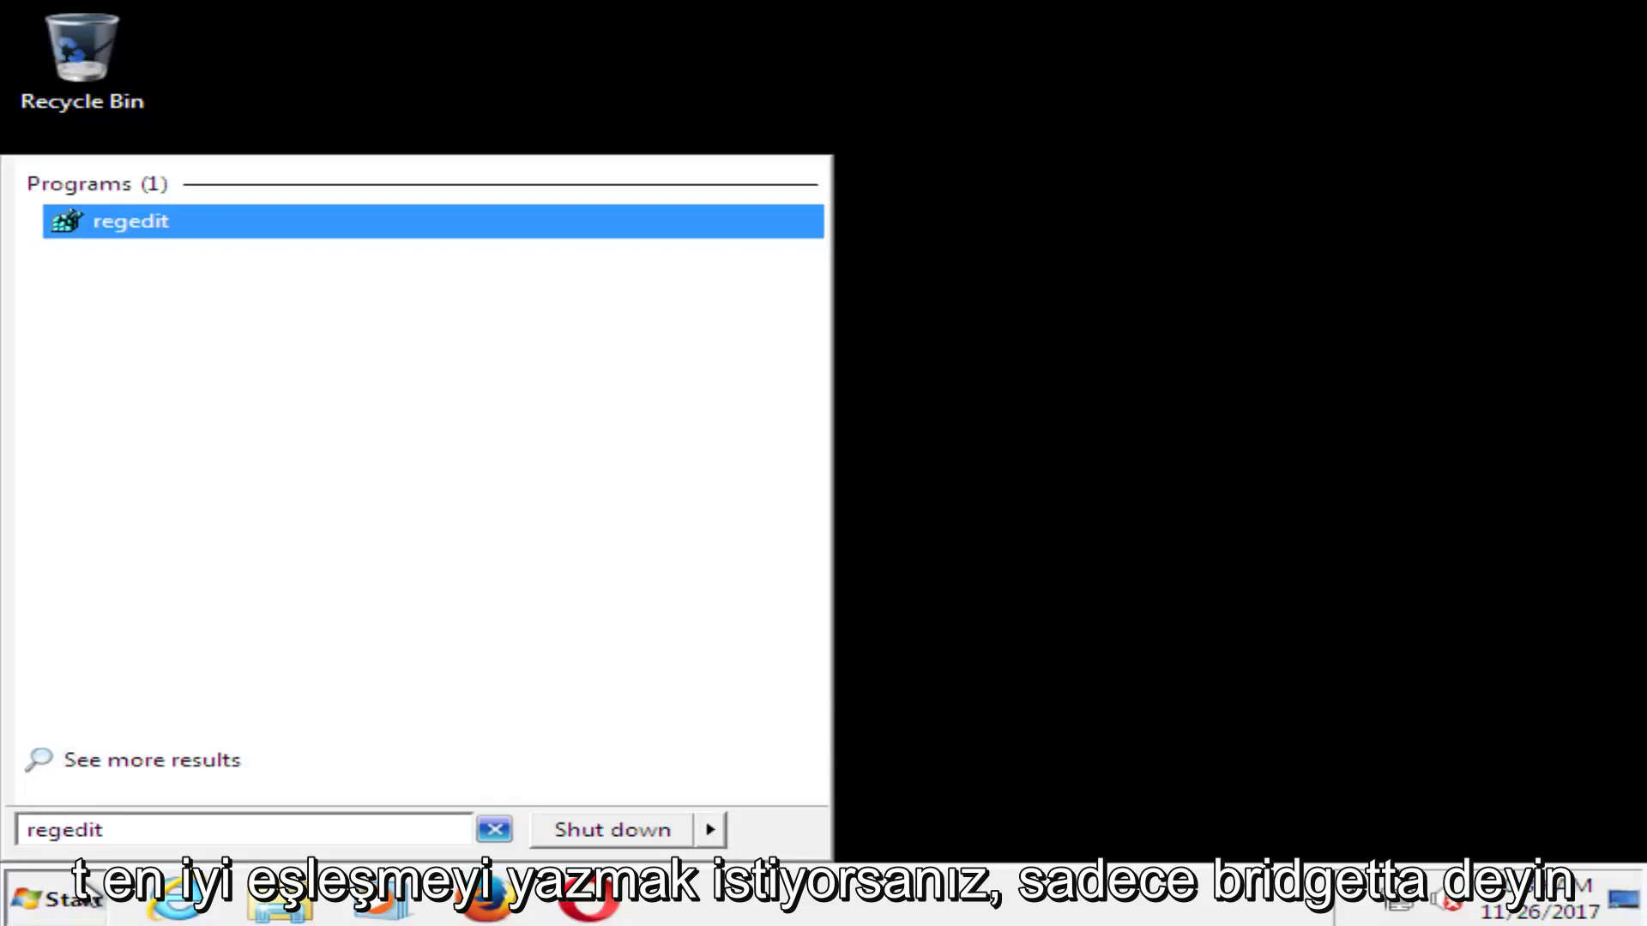
pyautogui.rightClick(114, 221)
pyautogui.click(271, 265)
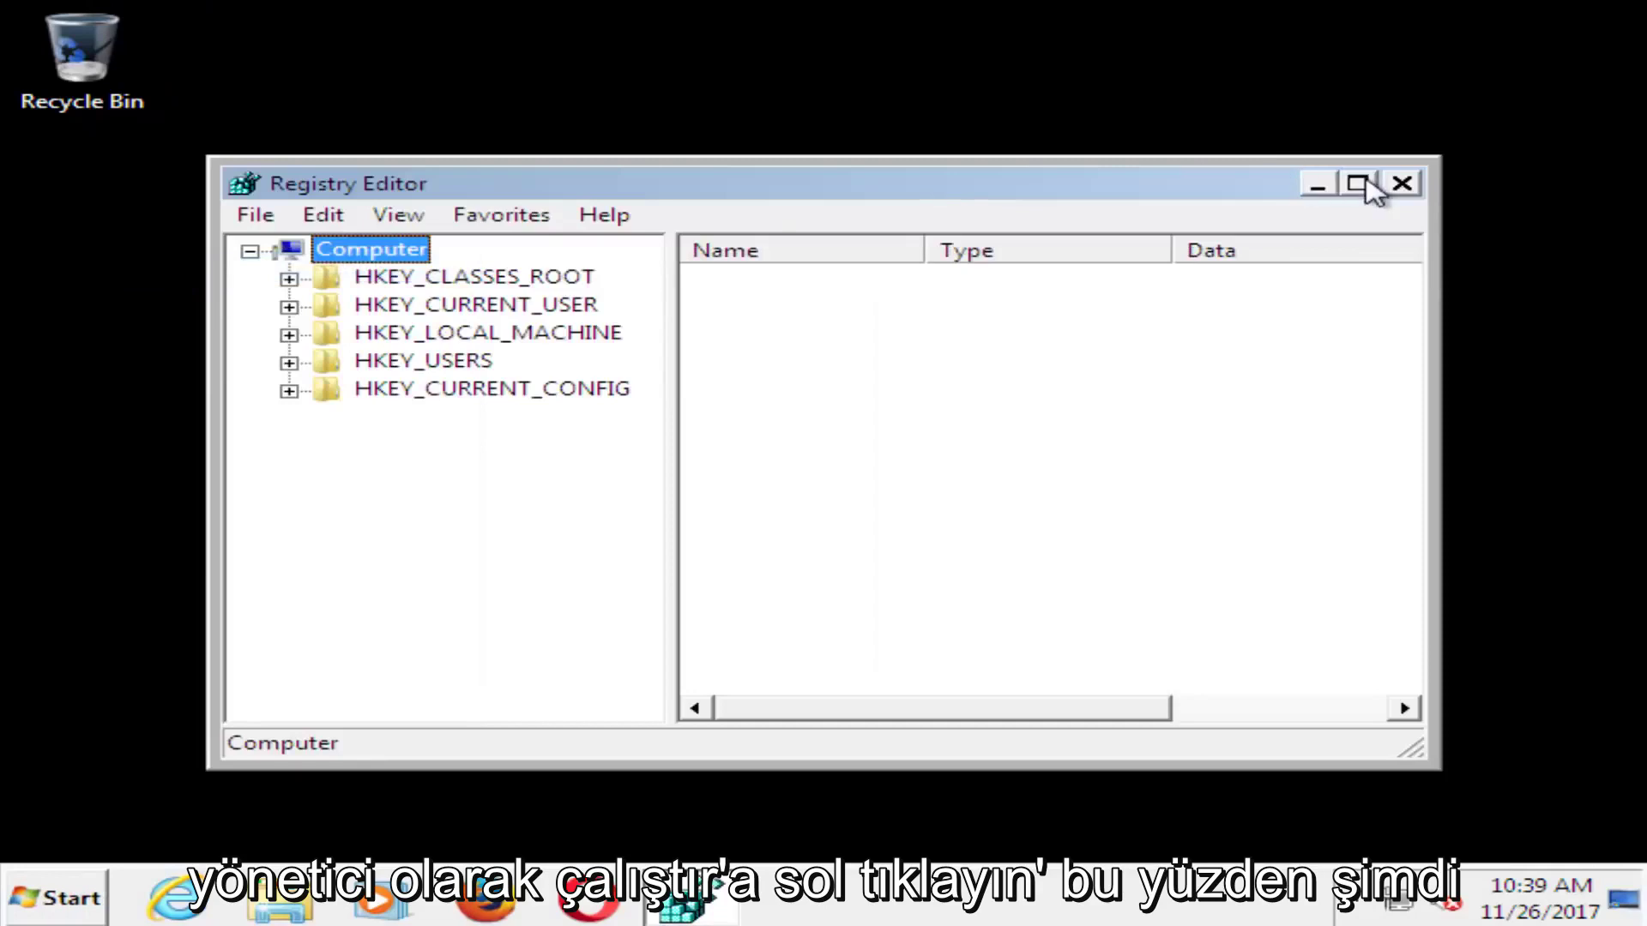
# Step: Maximize Registry Editor, expand HKEY_LOCAL_MACHINE\SOFTWARE and widen the key tree pane
pyautogui.click(1358, 185)
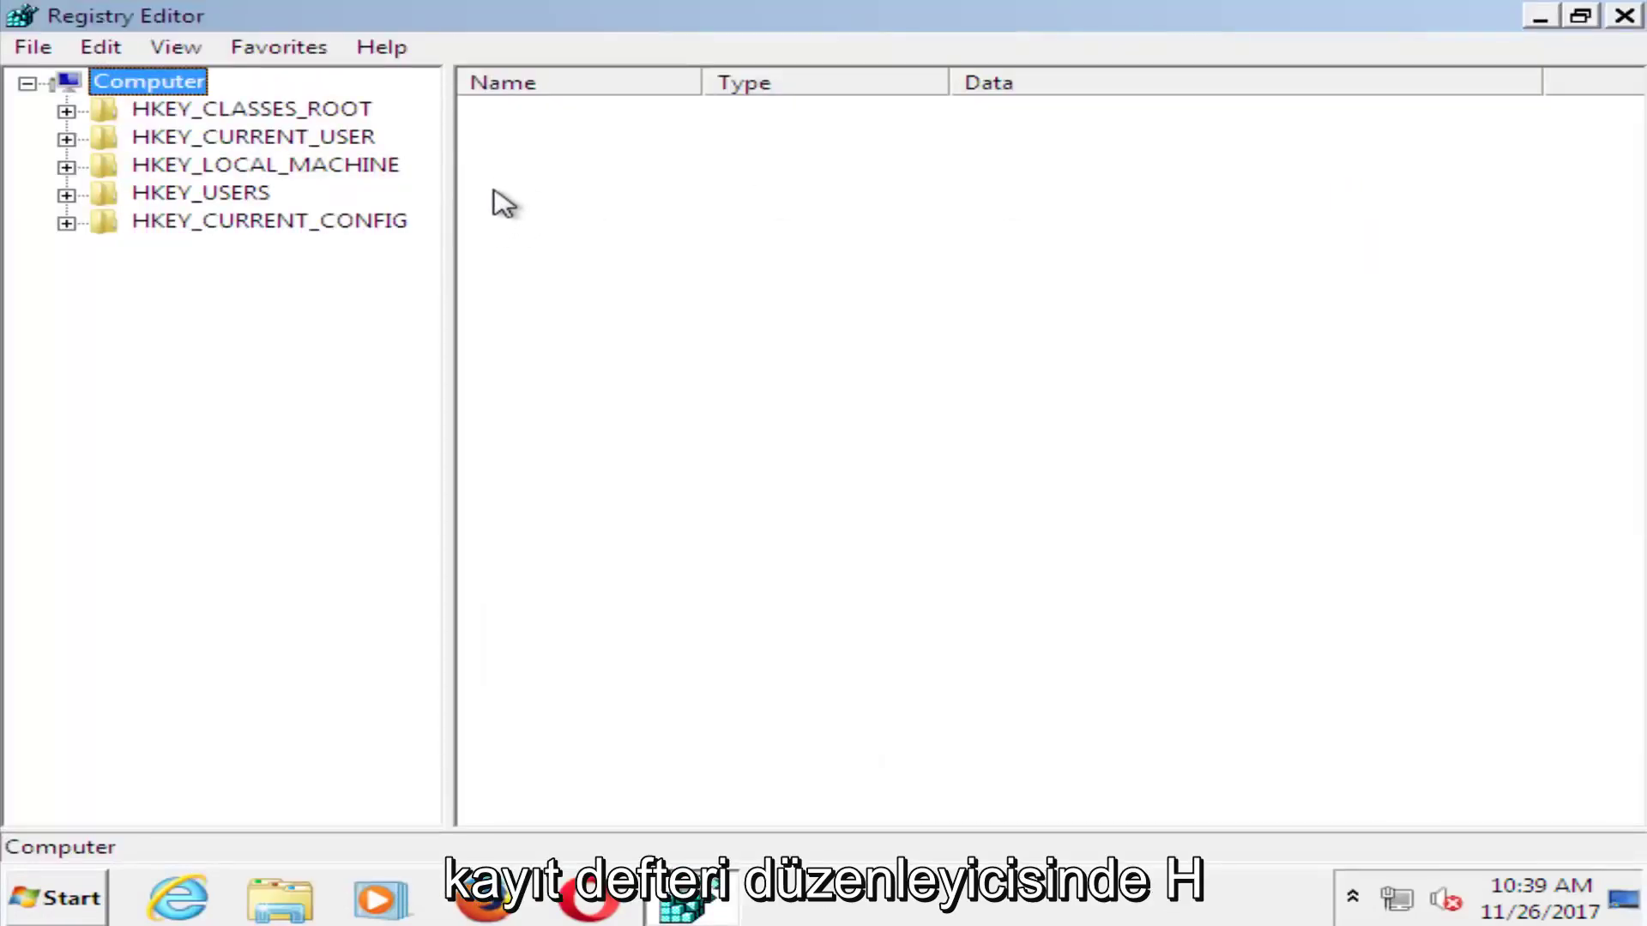
pyautogui.click(174, 166)
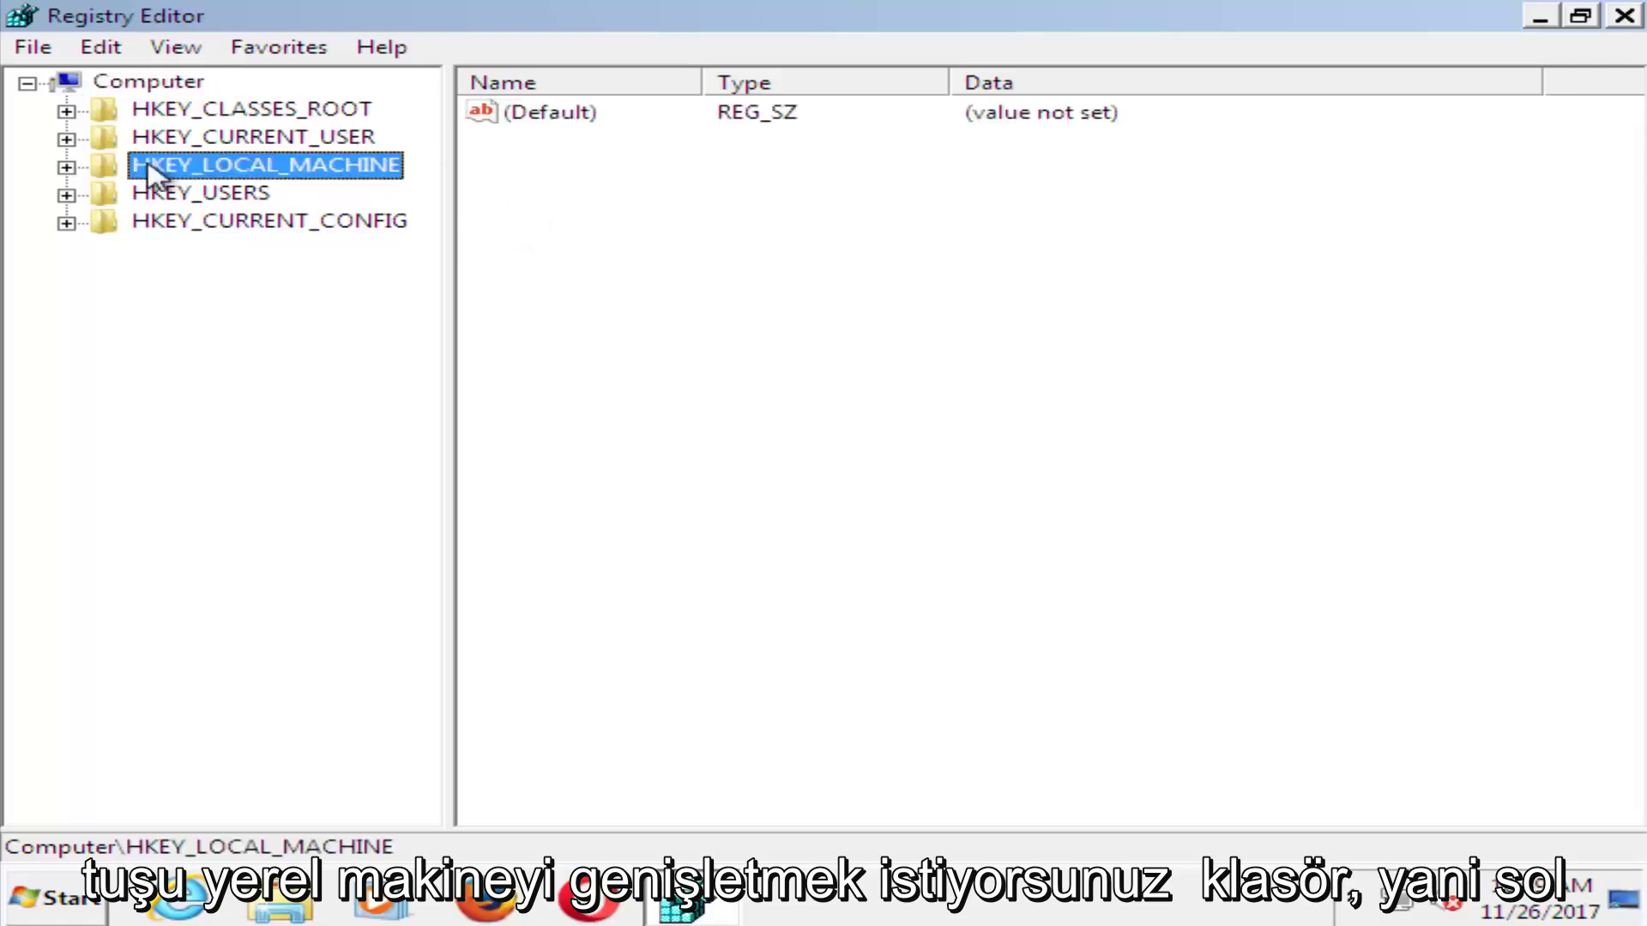
pyautogui.click(66, 167)
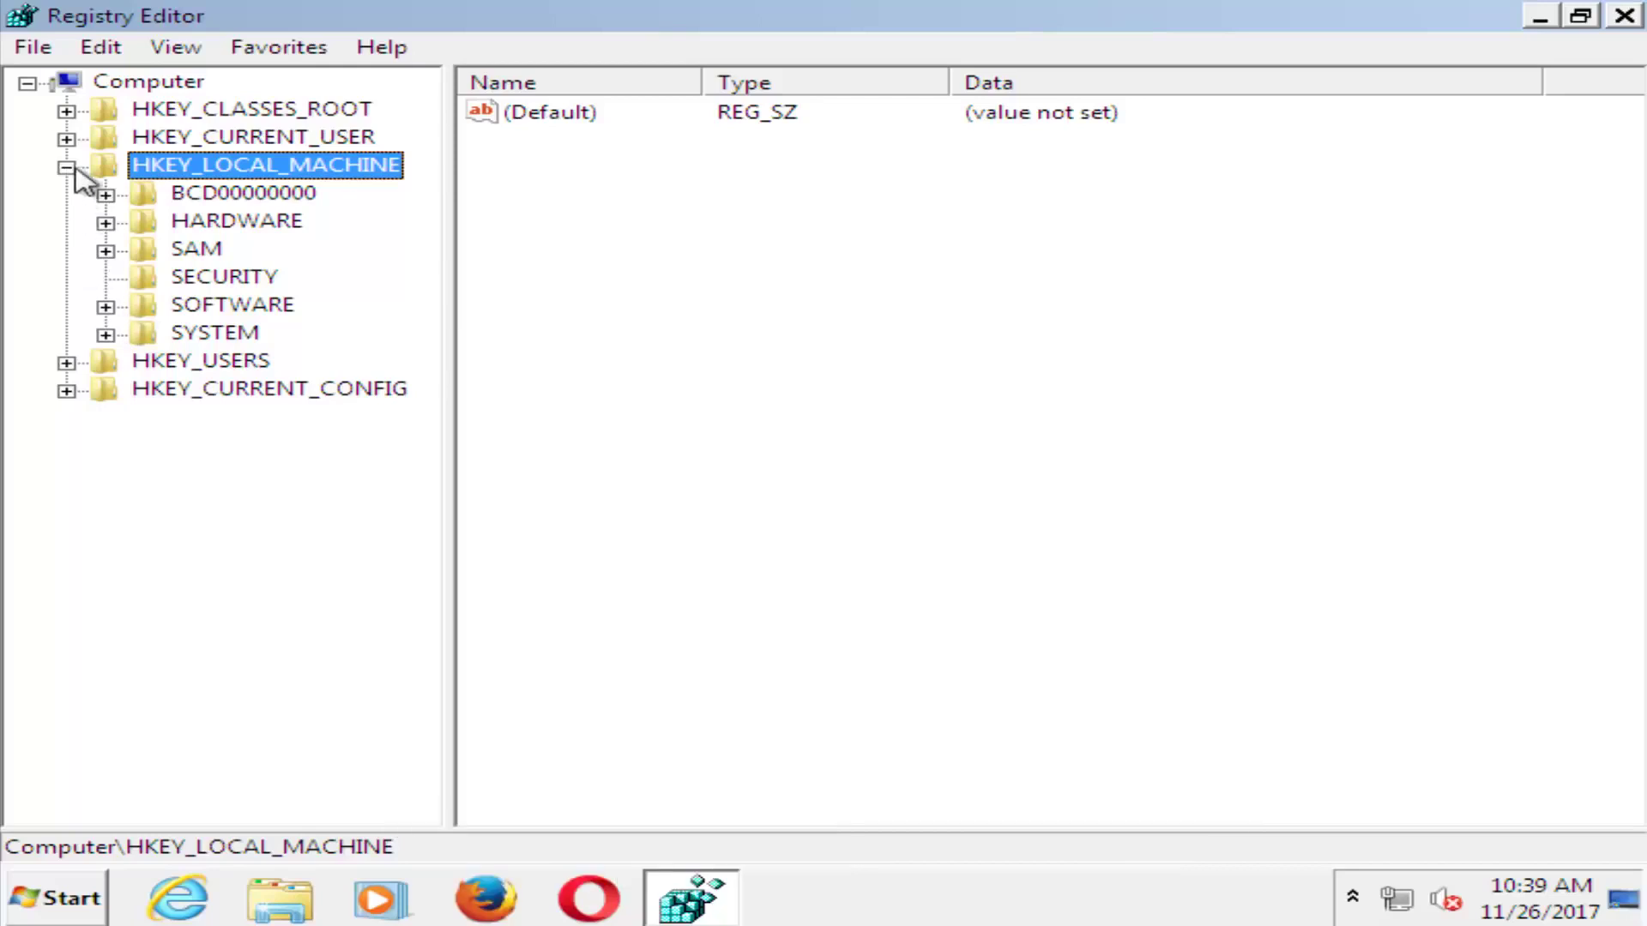
pyautogui.click(106, 306)
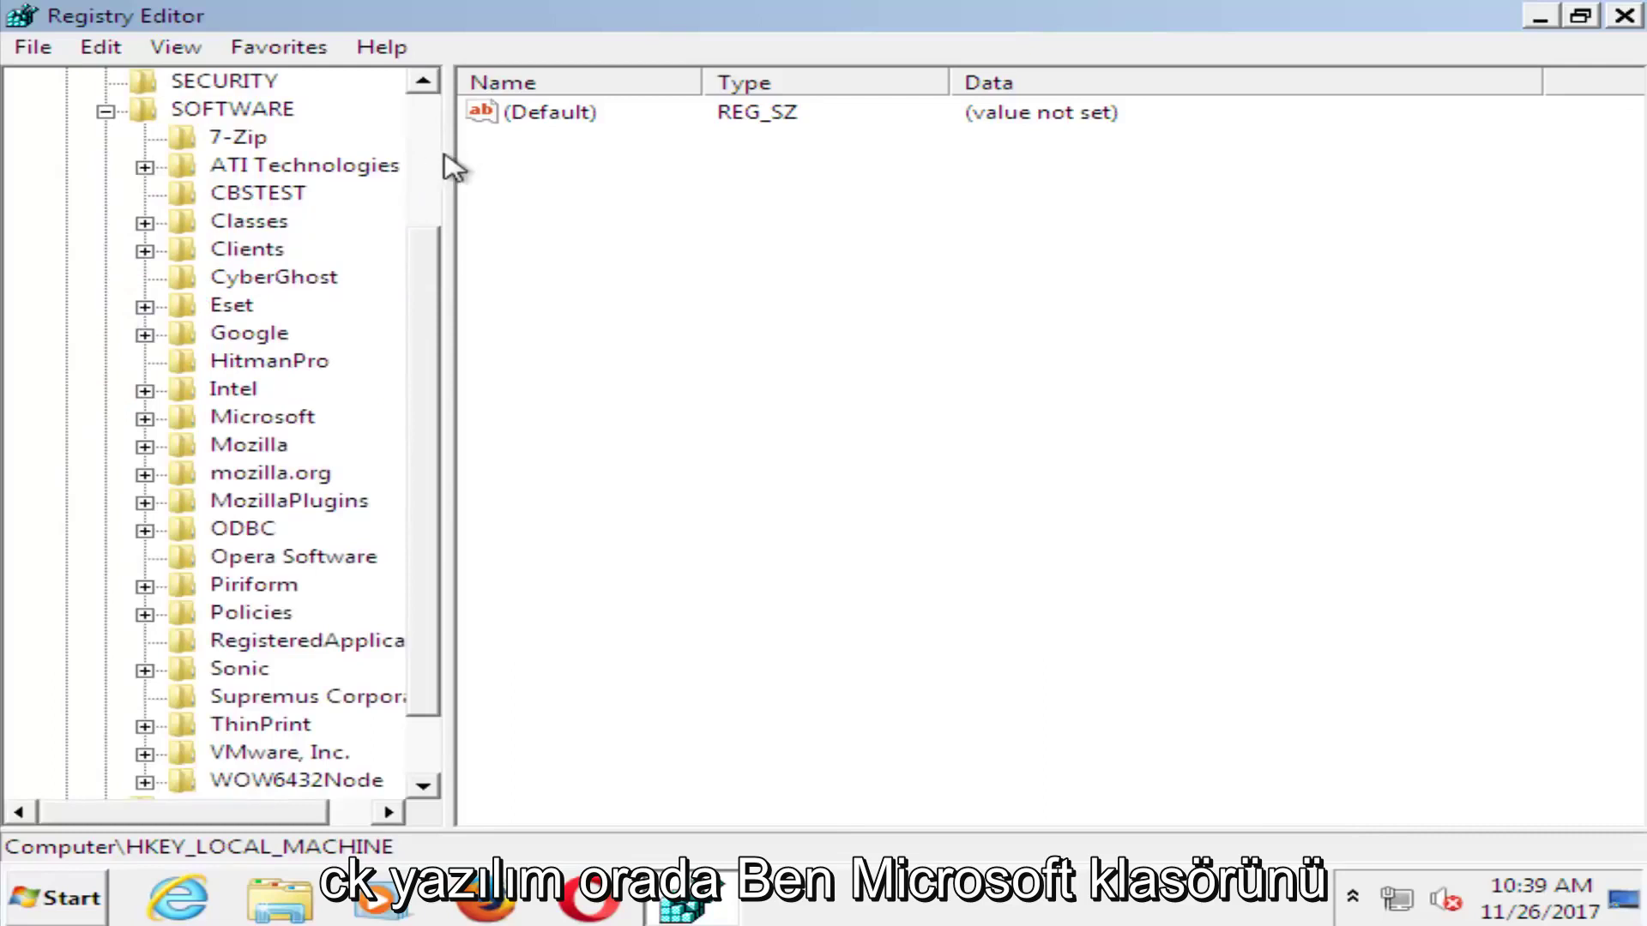
pyautogui.moveTo(450, 155); pyautogui.dragTo(592, 154)
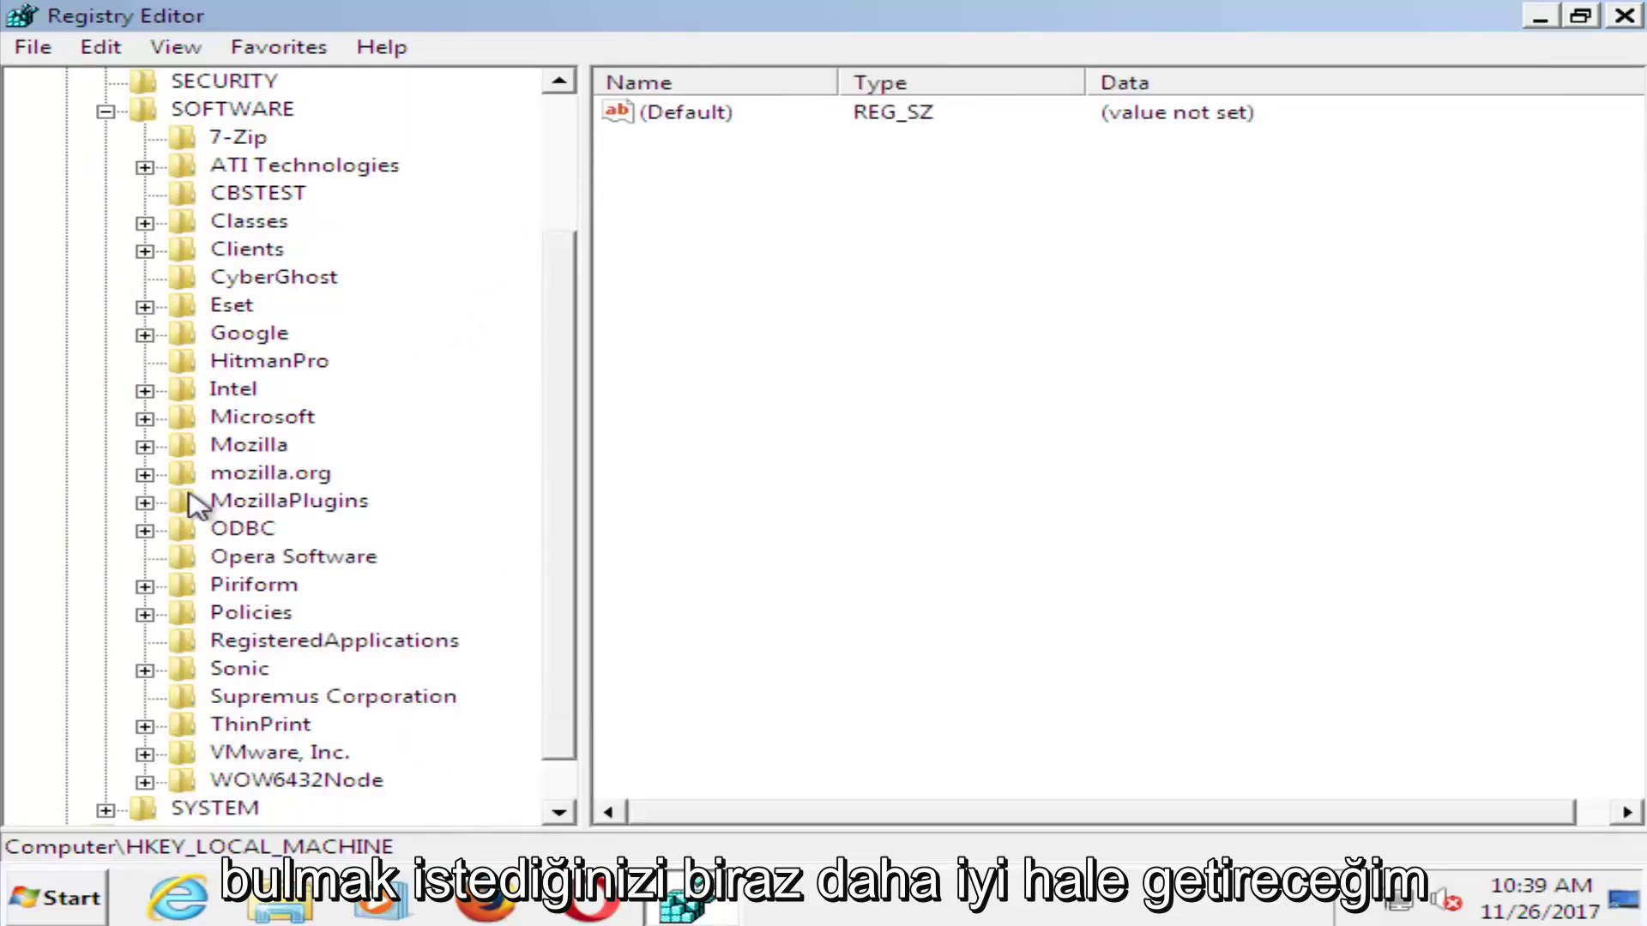
pyautogui.scroll(-2, 158, 502)
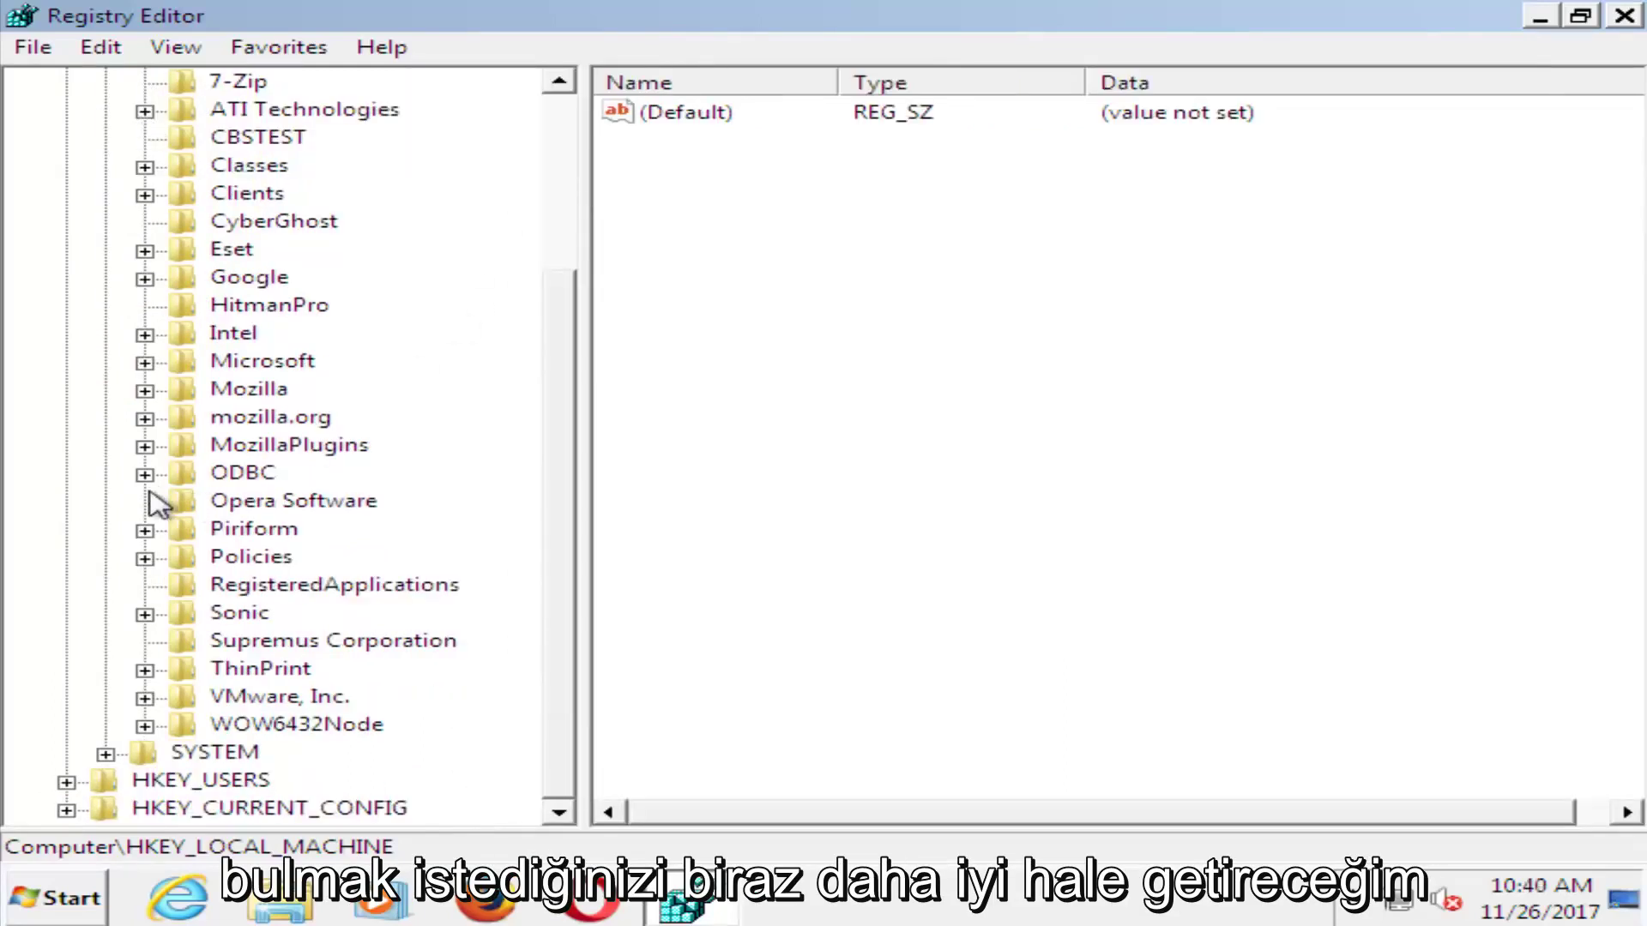
# Step: Expand Microsoft\Windows NT\CurrentVersion\ProfileList to show all five profile keys
pyautogui.click(145, 361)
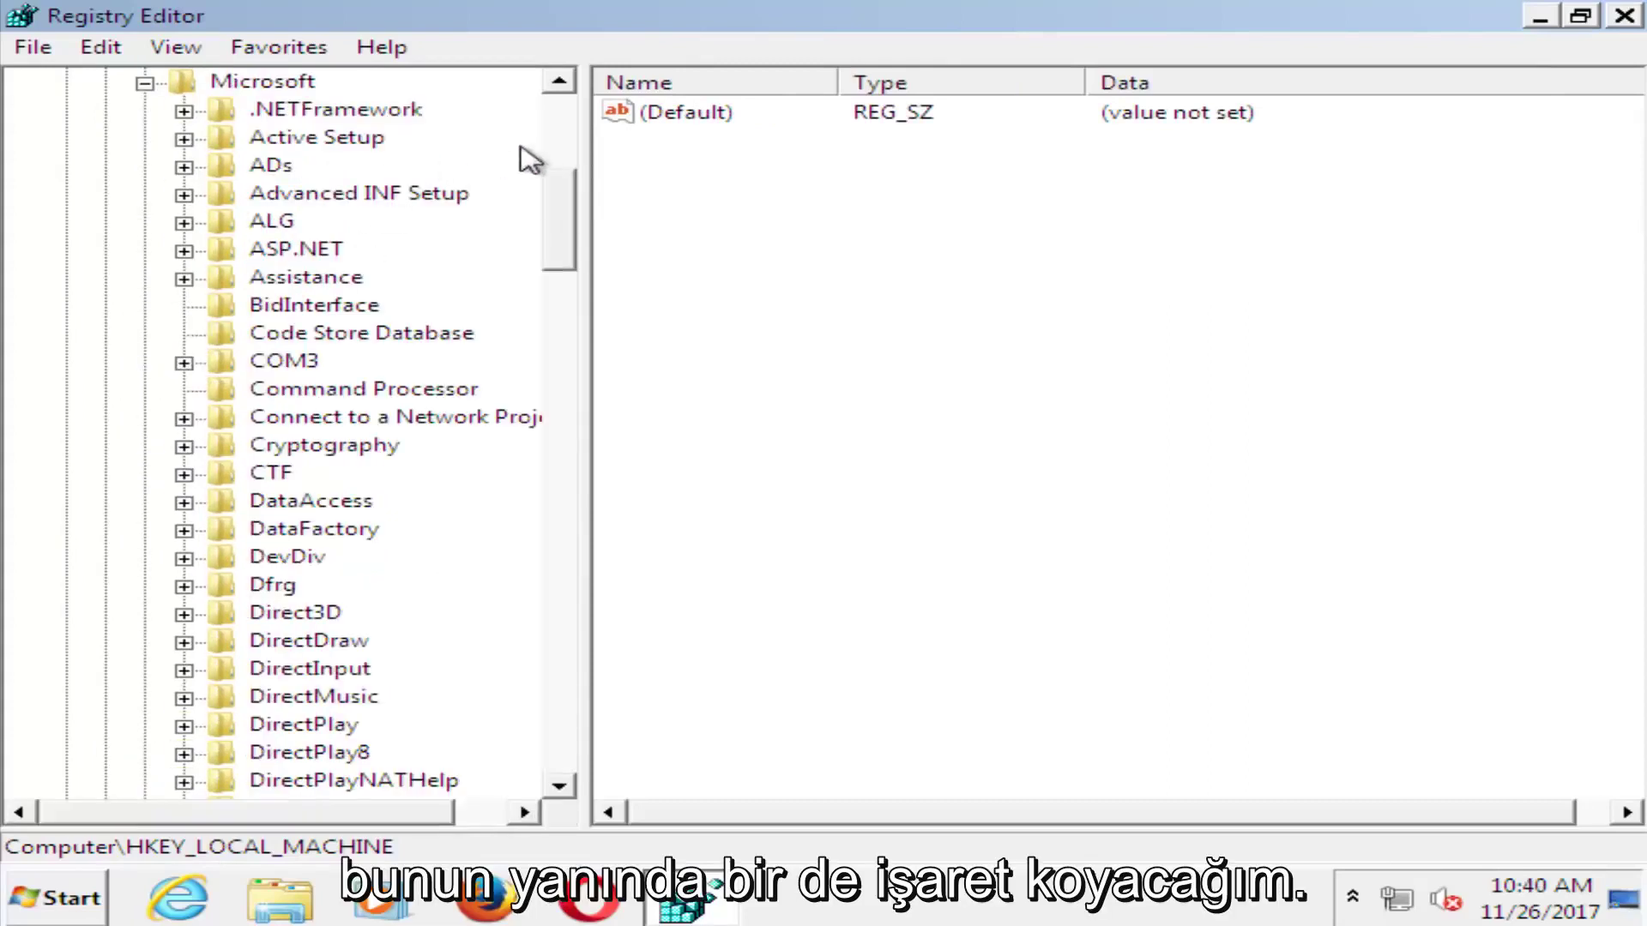
pyautogui.moveTo(586, 155); pyautogui.dragTo(715, 155)
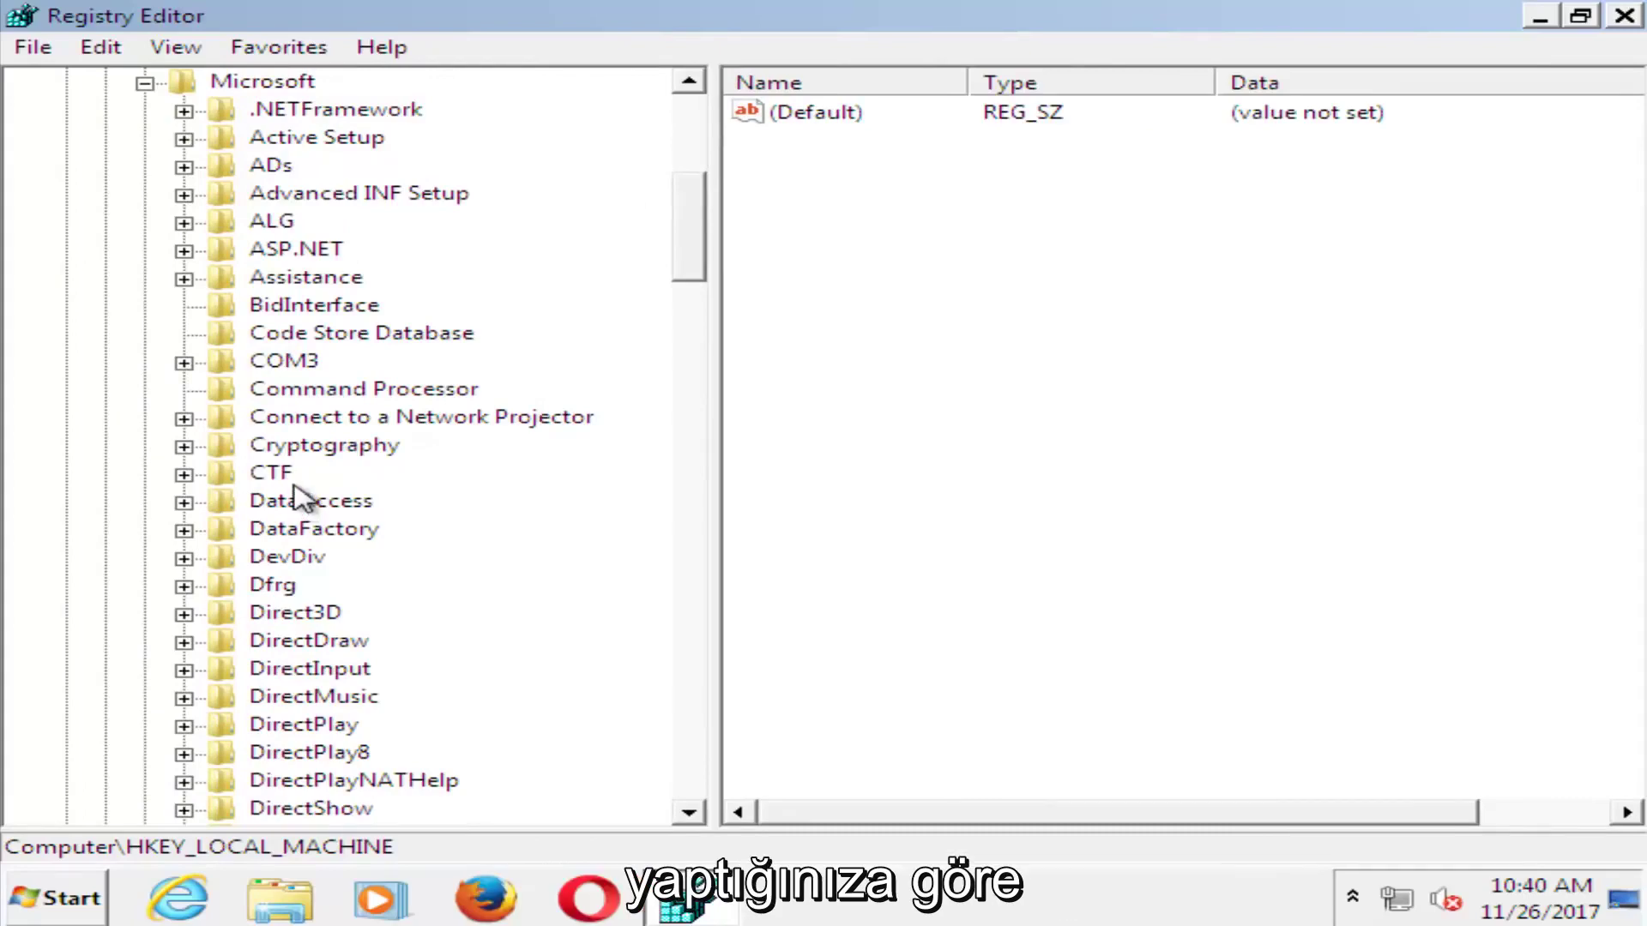
pyautogui.moveTo(693, 226); pyautogui.dragTo(692, 676)
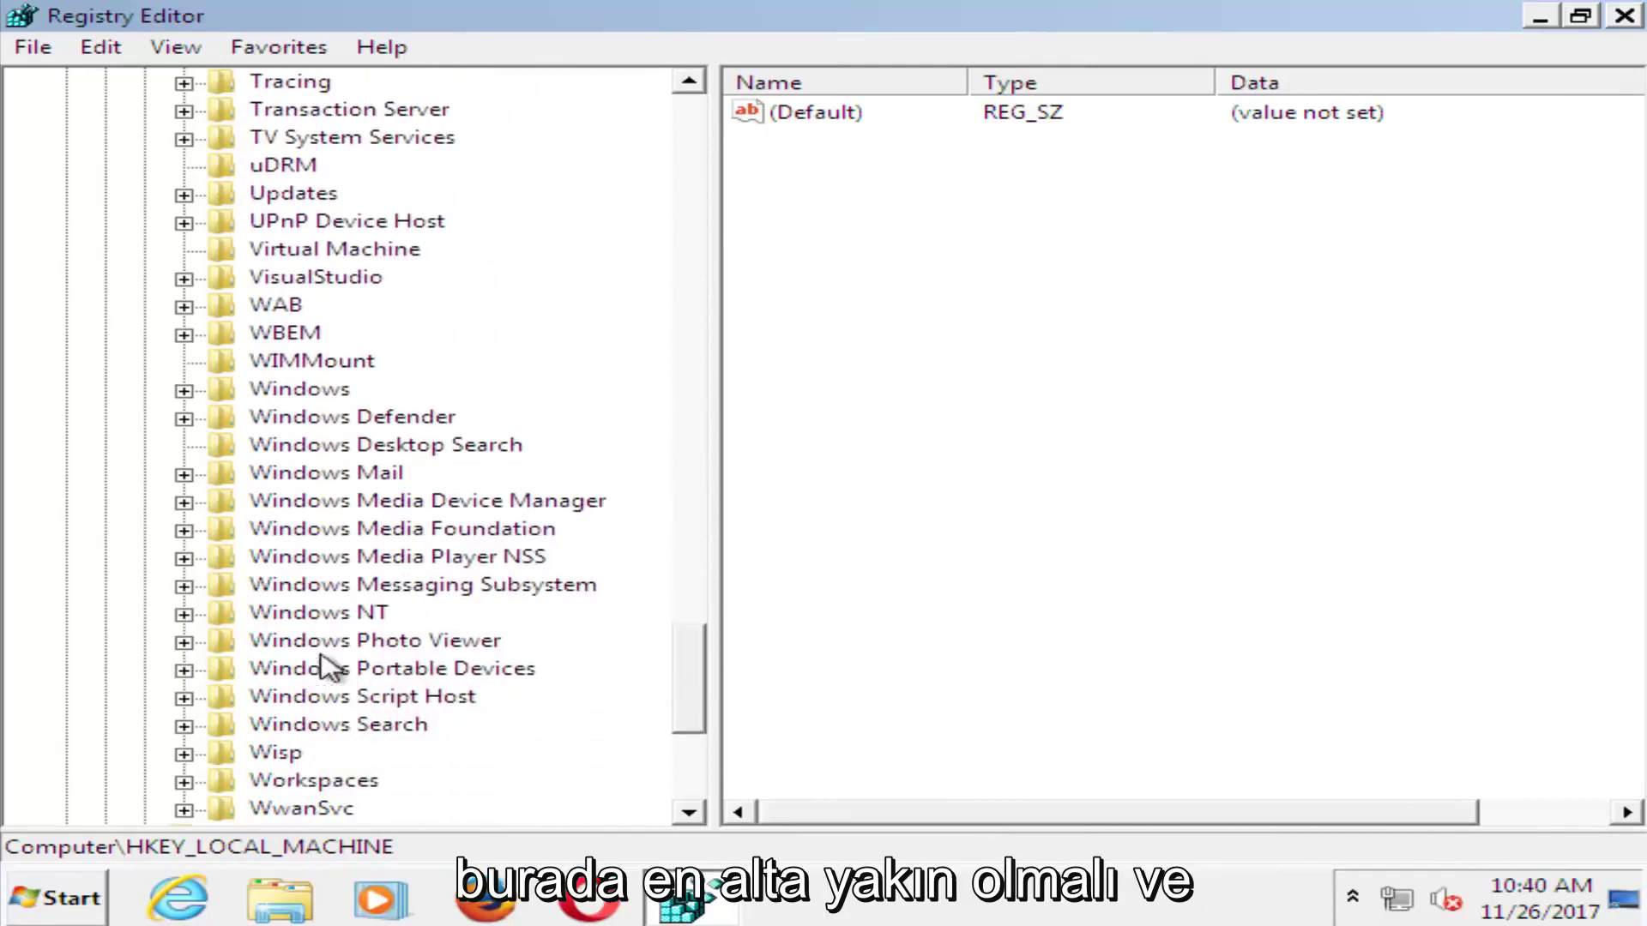
pyautogui.click(308, 614)
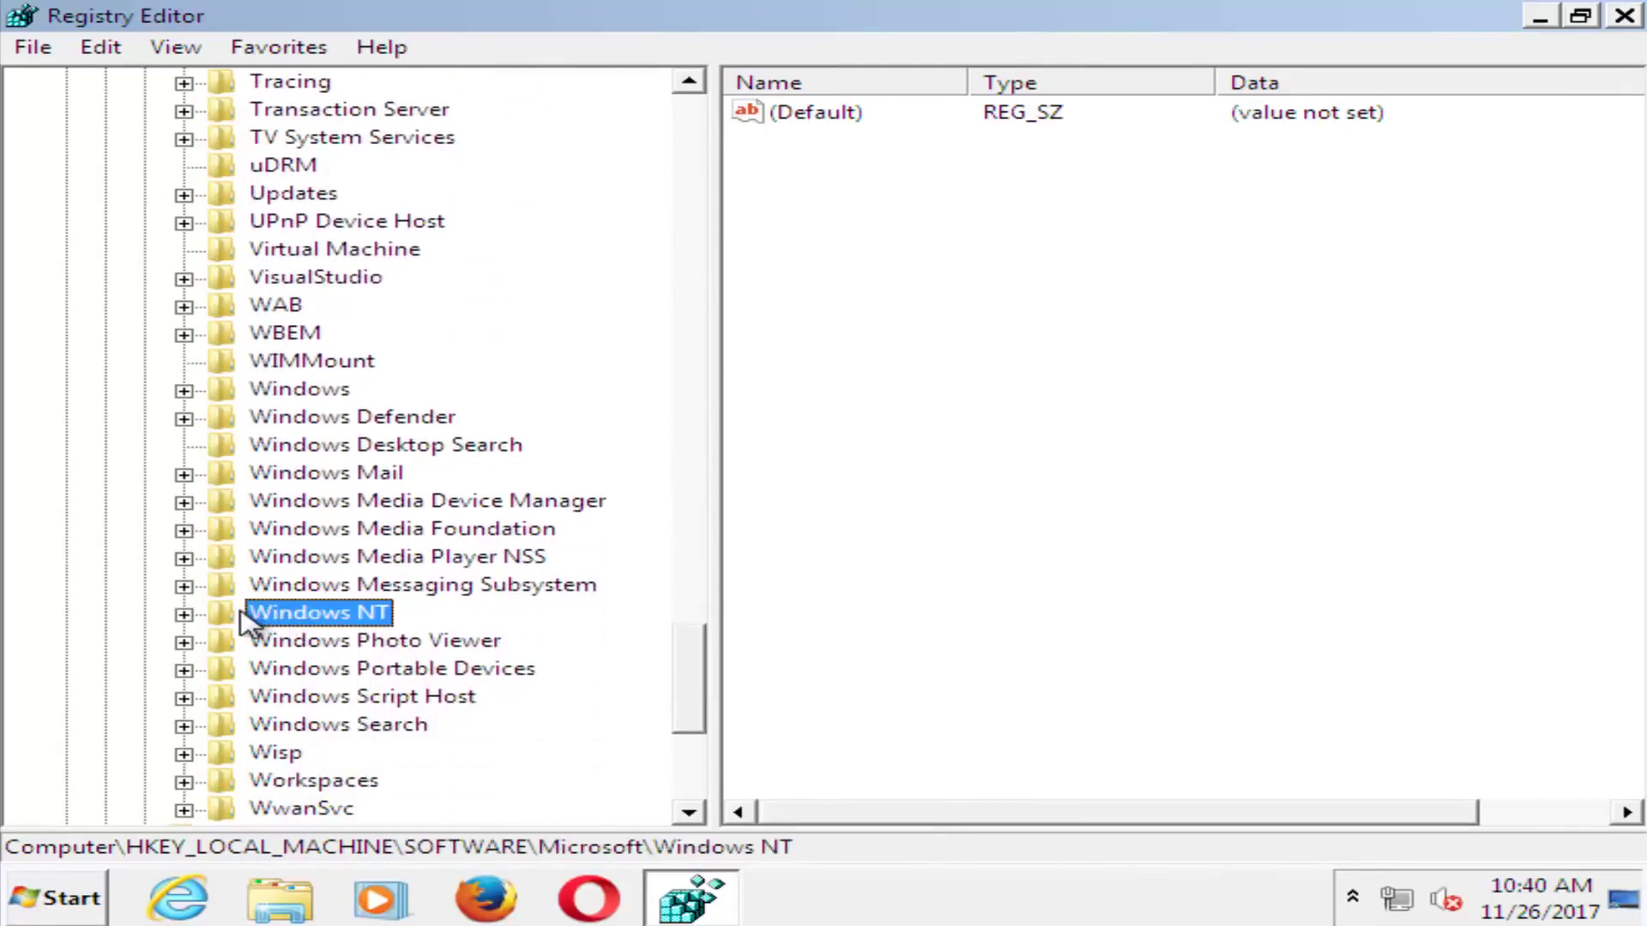
pyautogui.click(184, 614)
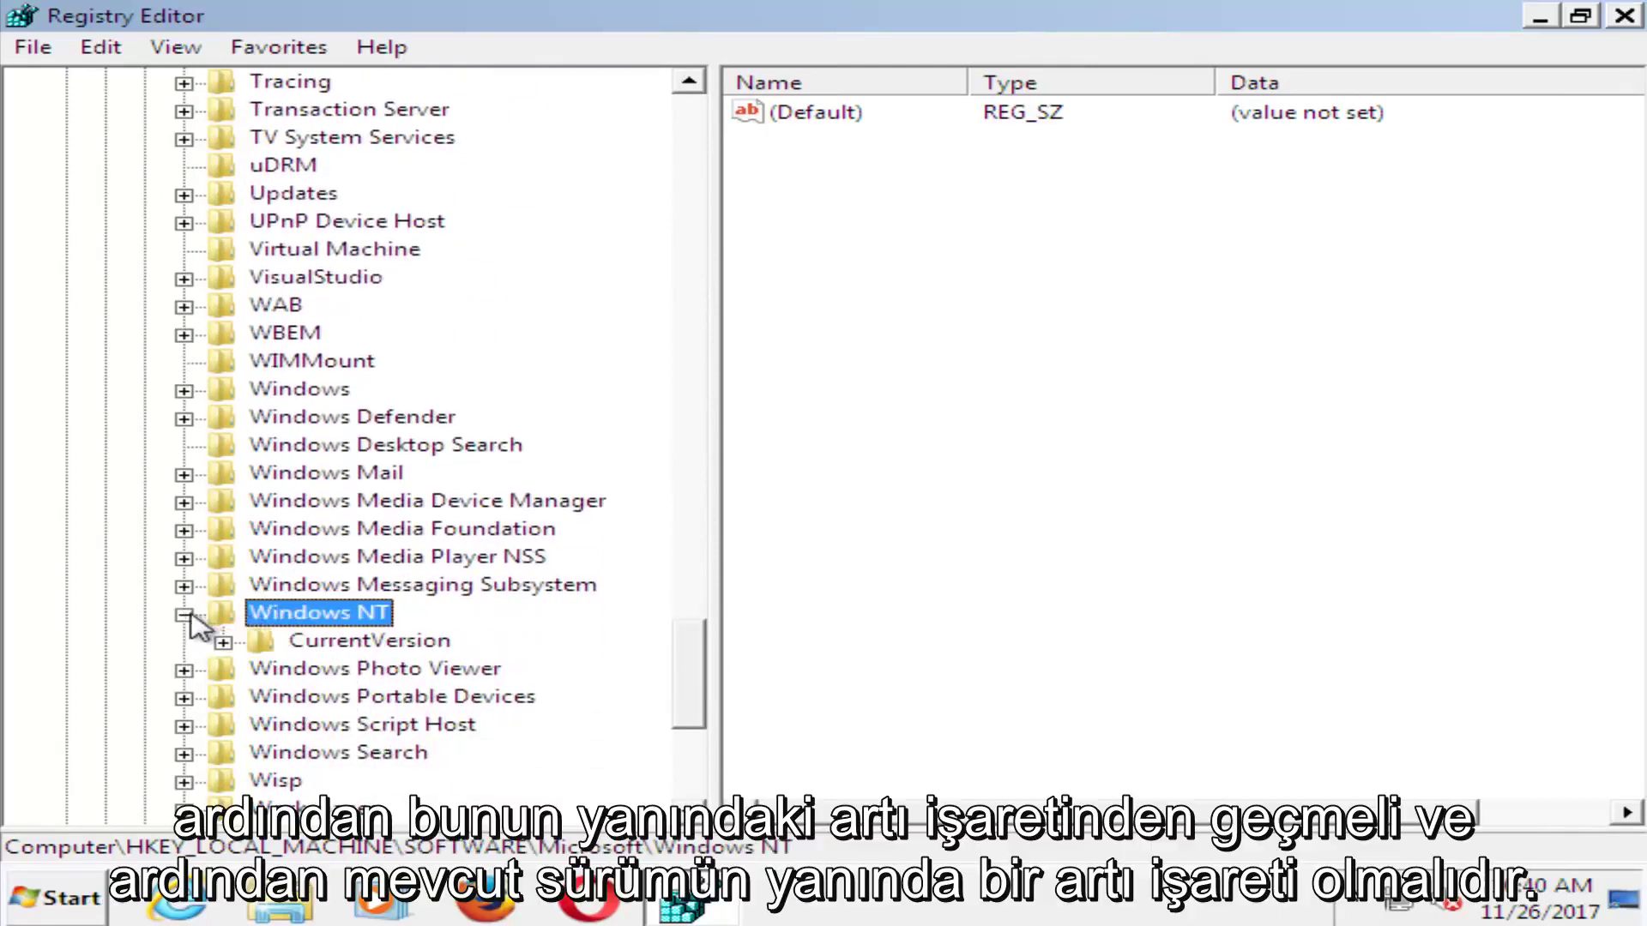
pyautogui.click(223, 641)
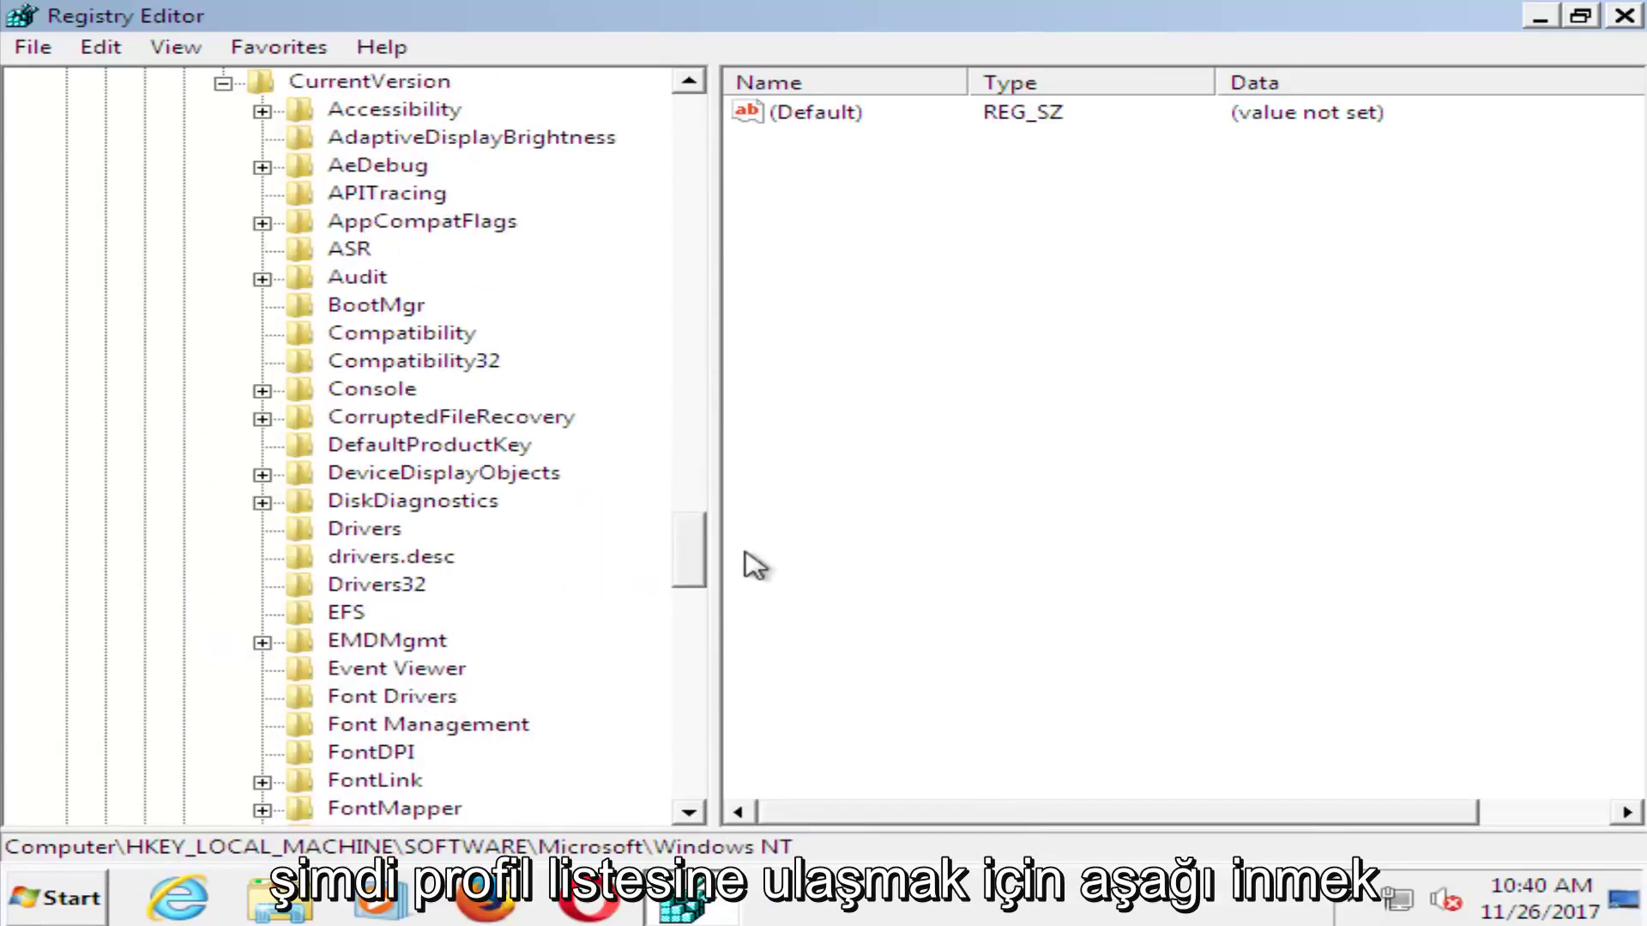
pyautogui.click(383, 696)
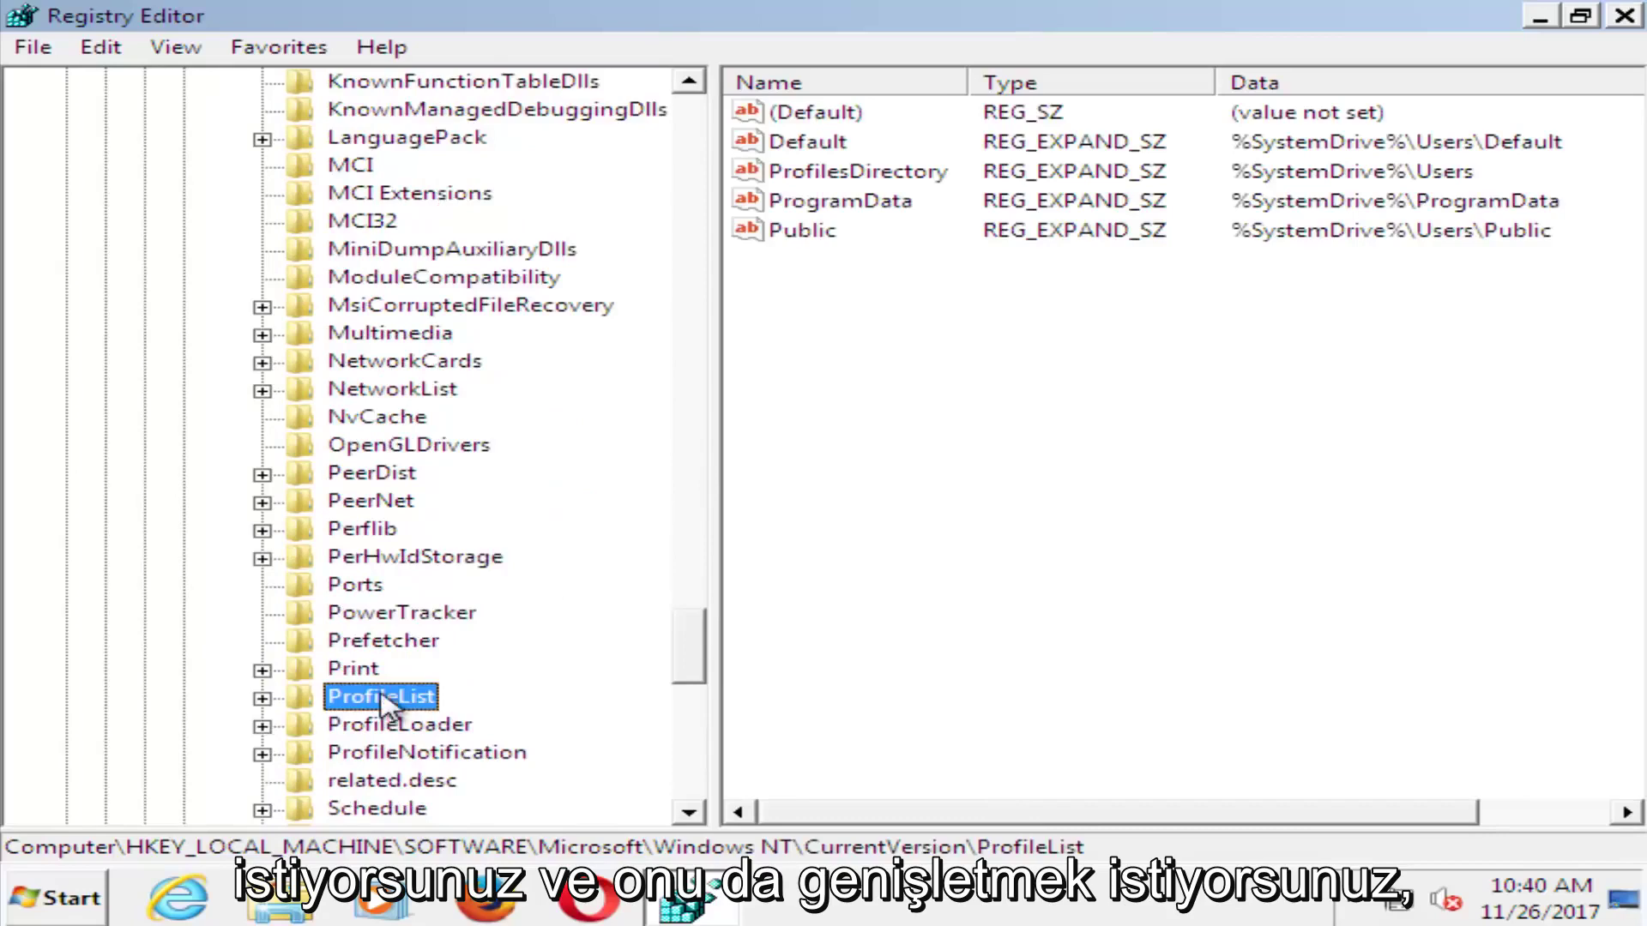
pyautogui.click(261, 698)
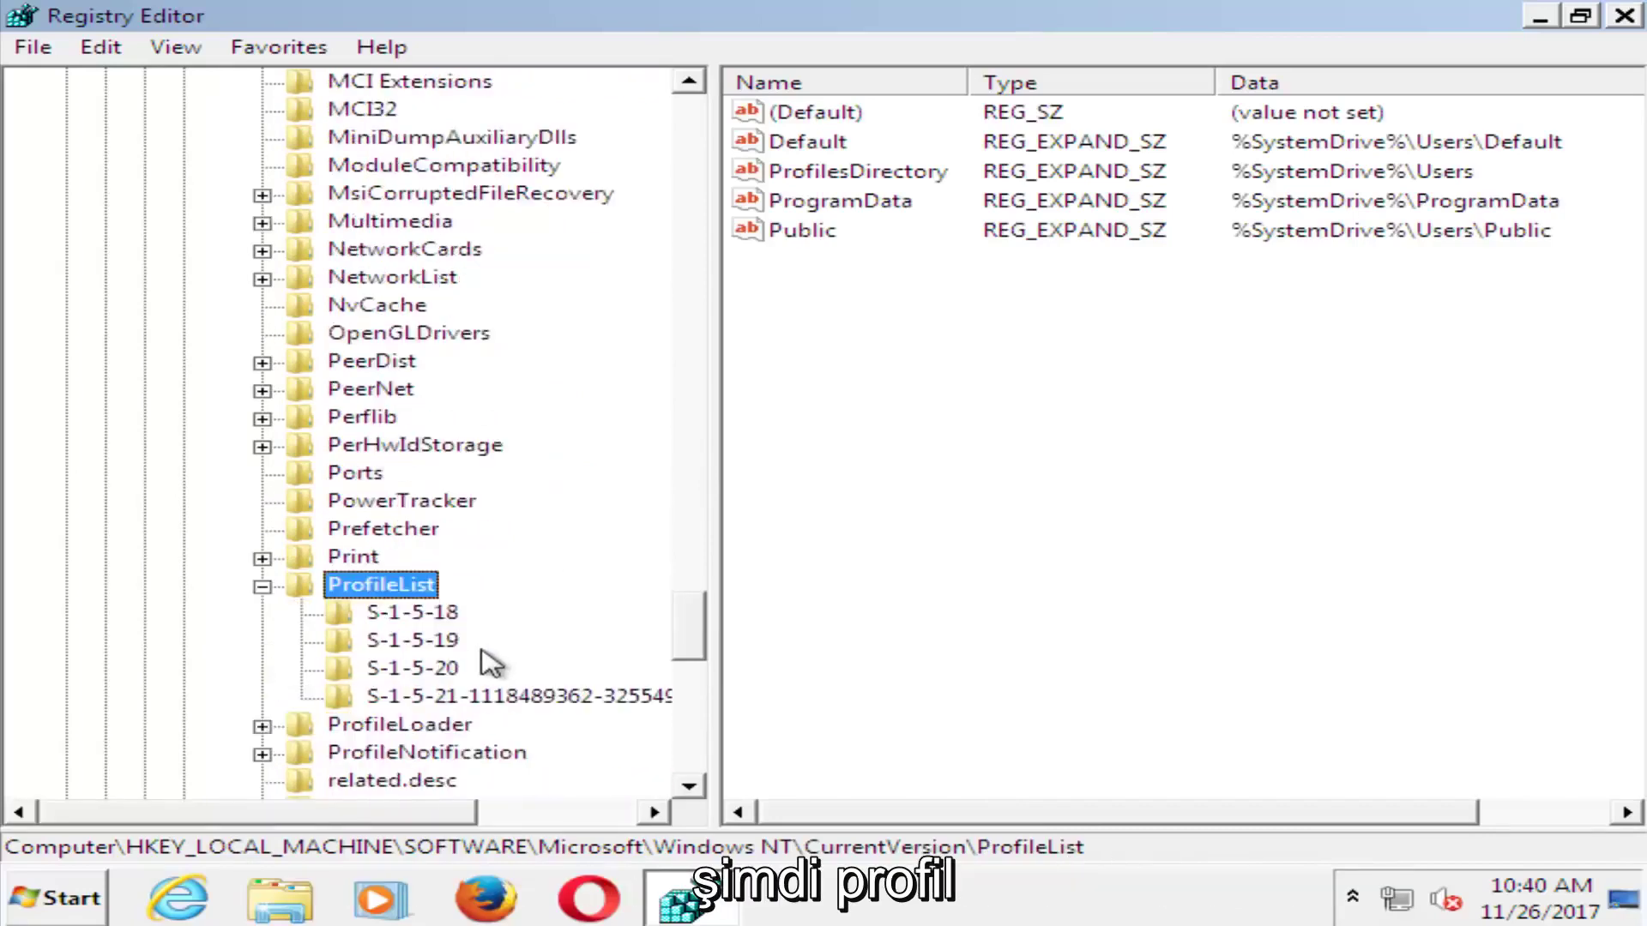
pyautogui.click(260, 500)
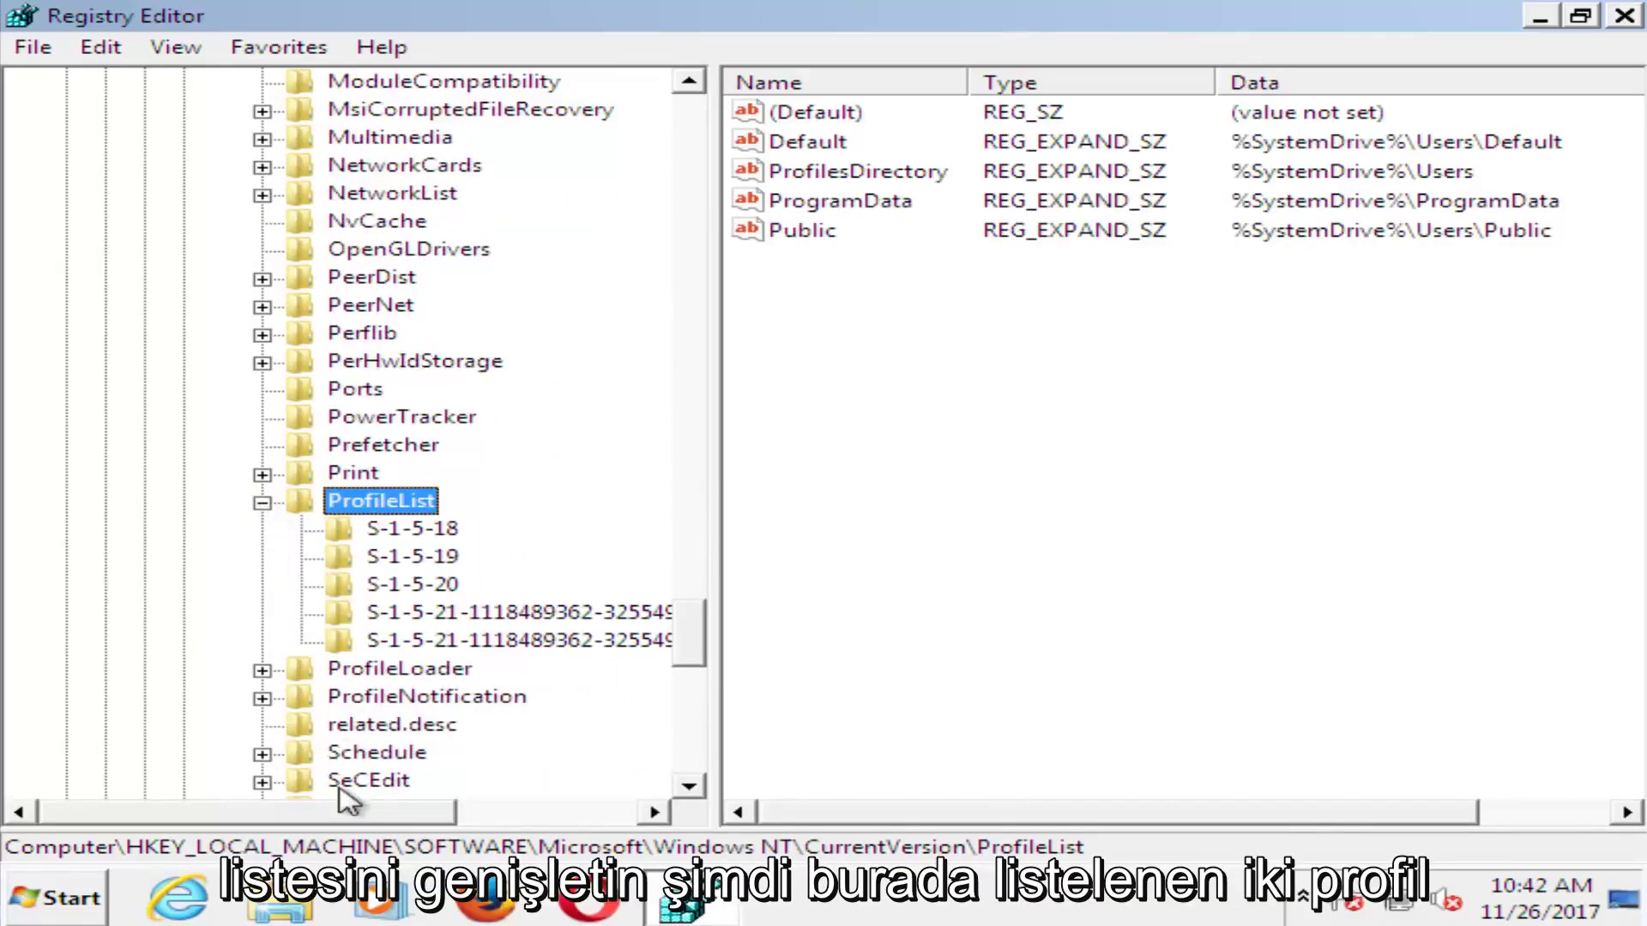
pyautogui.moveTo(353, 813); pyautogui.dragTo(537, 818)
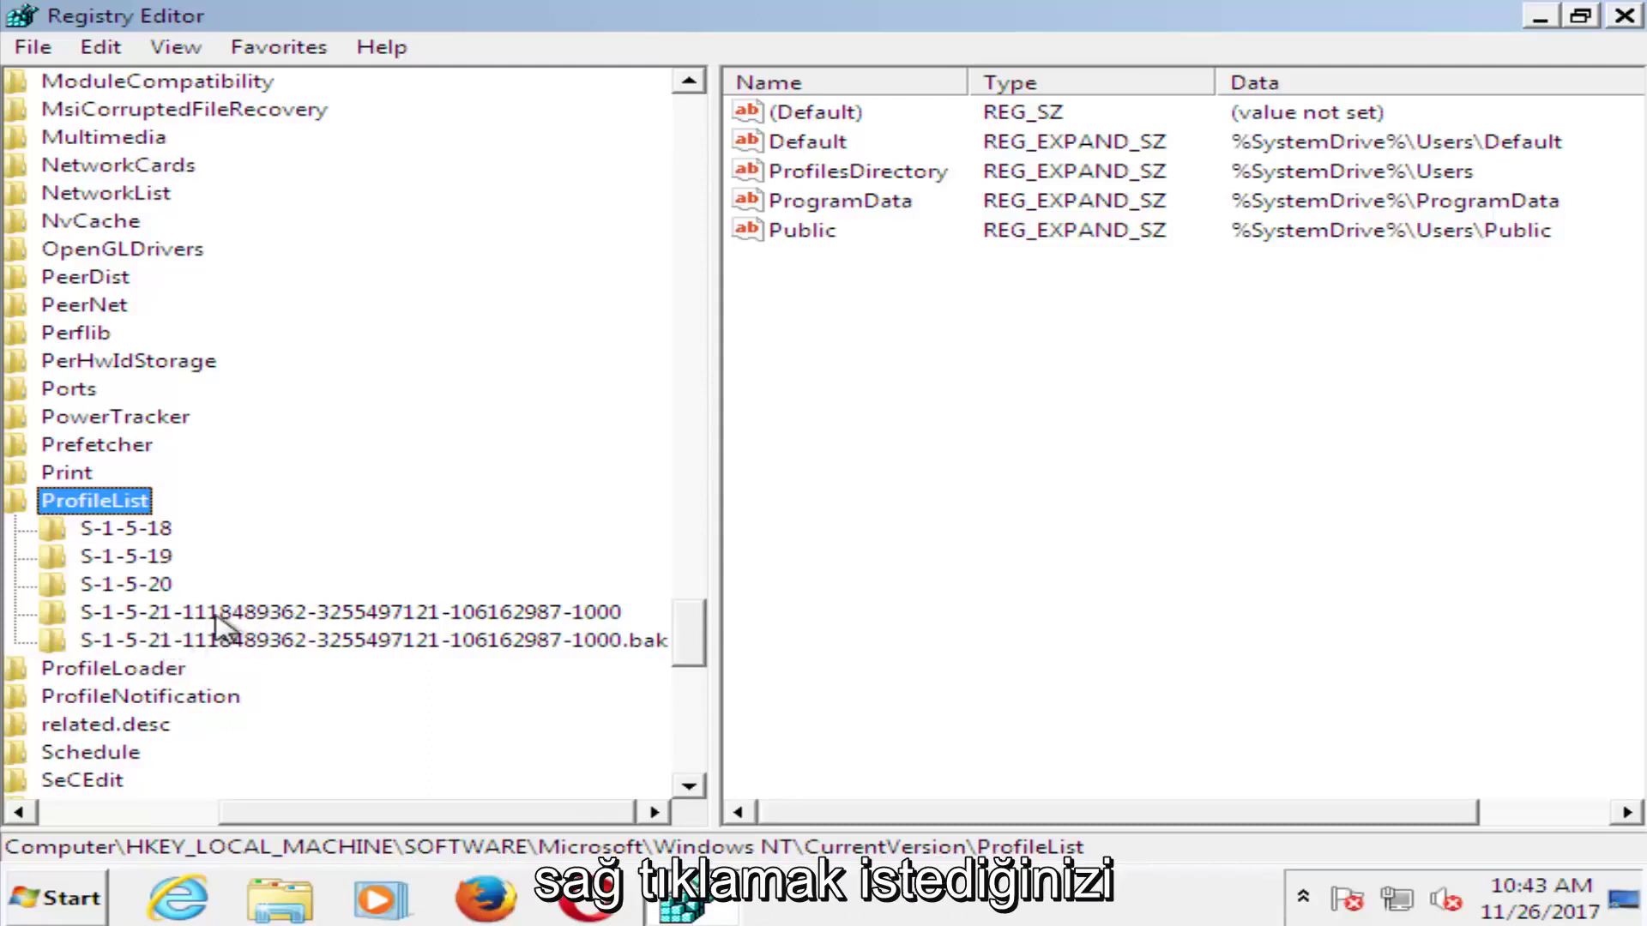
# Step: Rename the user SID key ending in -1000 by appending '.ba'
pyautogui.click(193, 615)
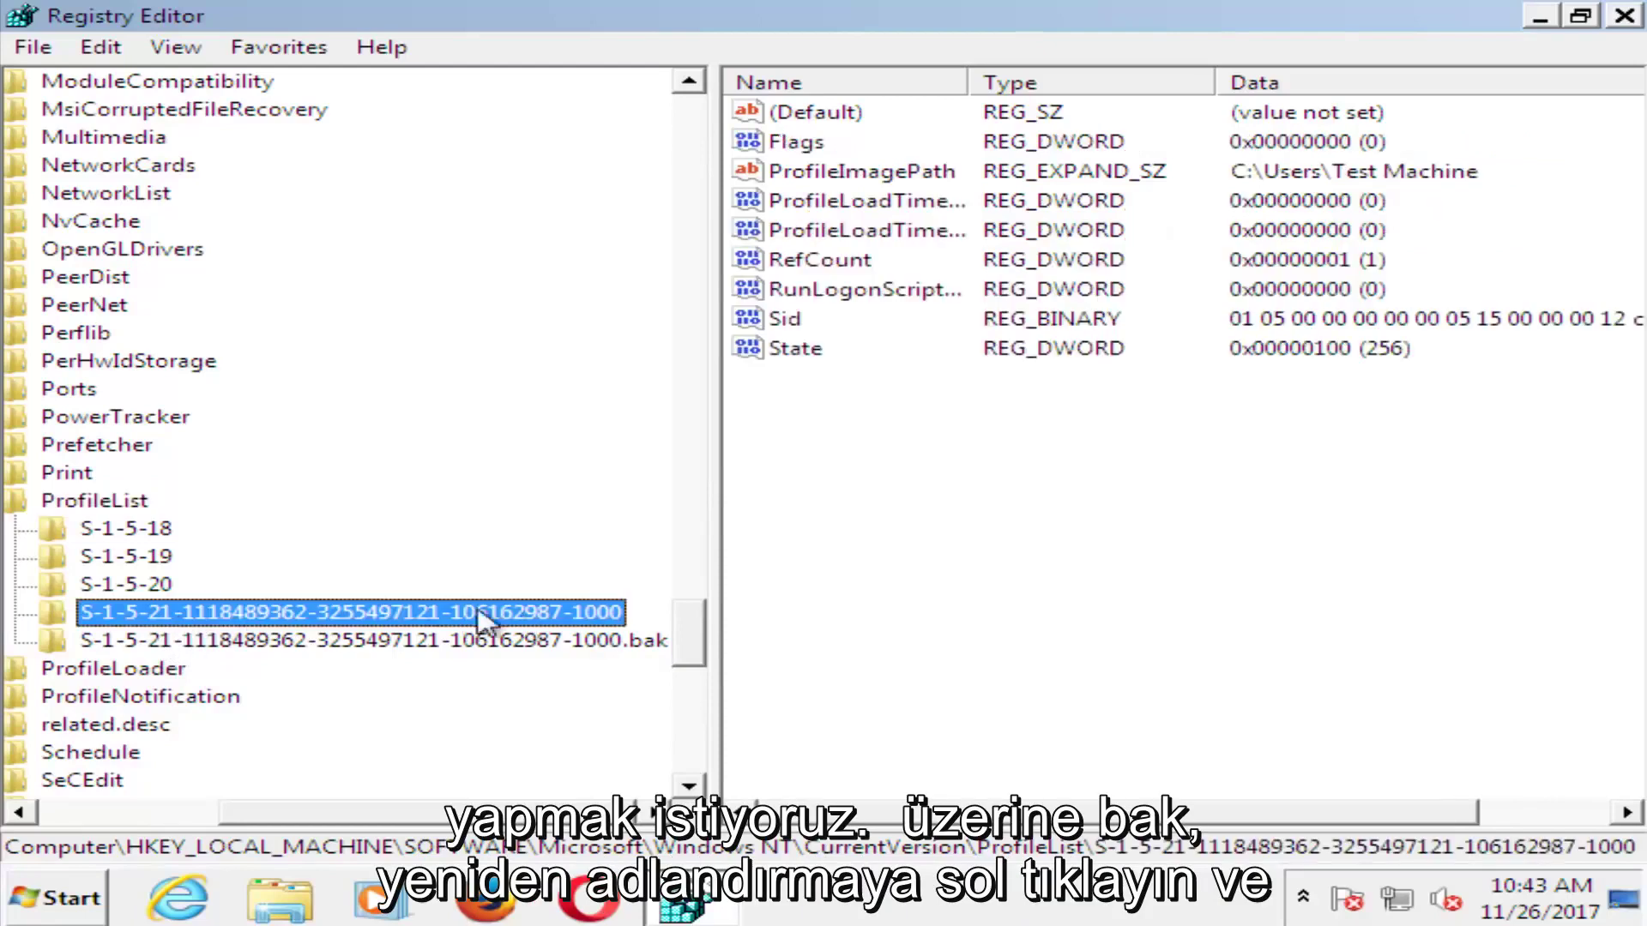
pyautogui.rightClick(362, 619)
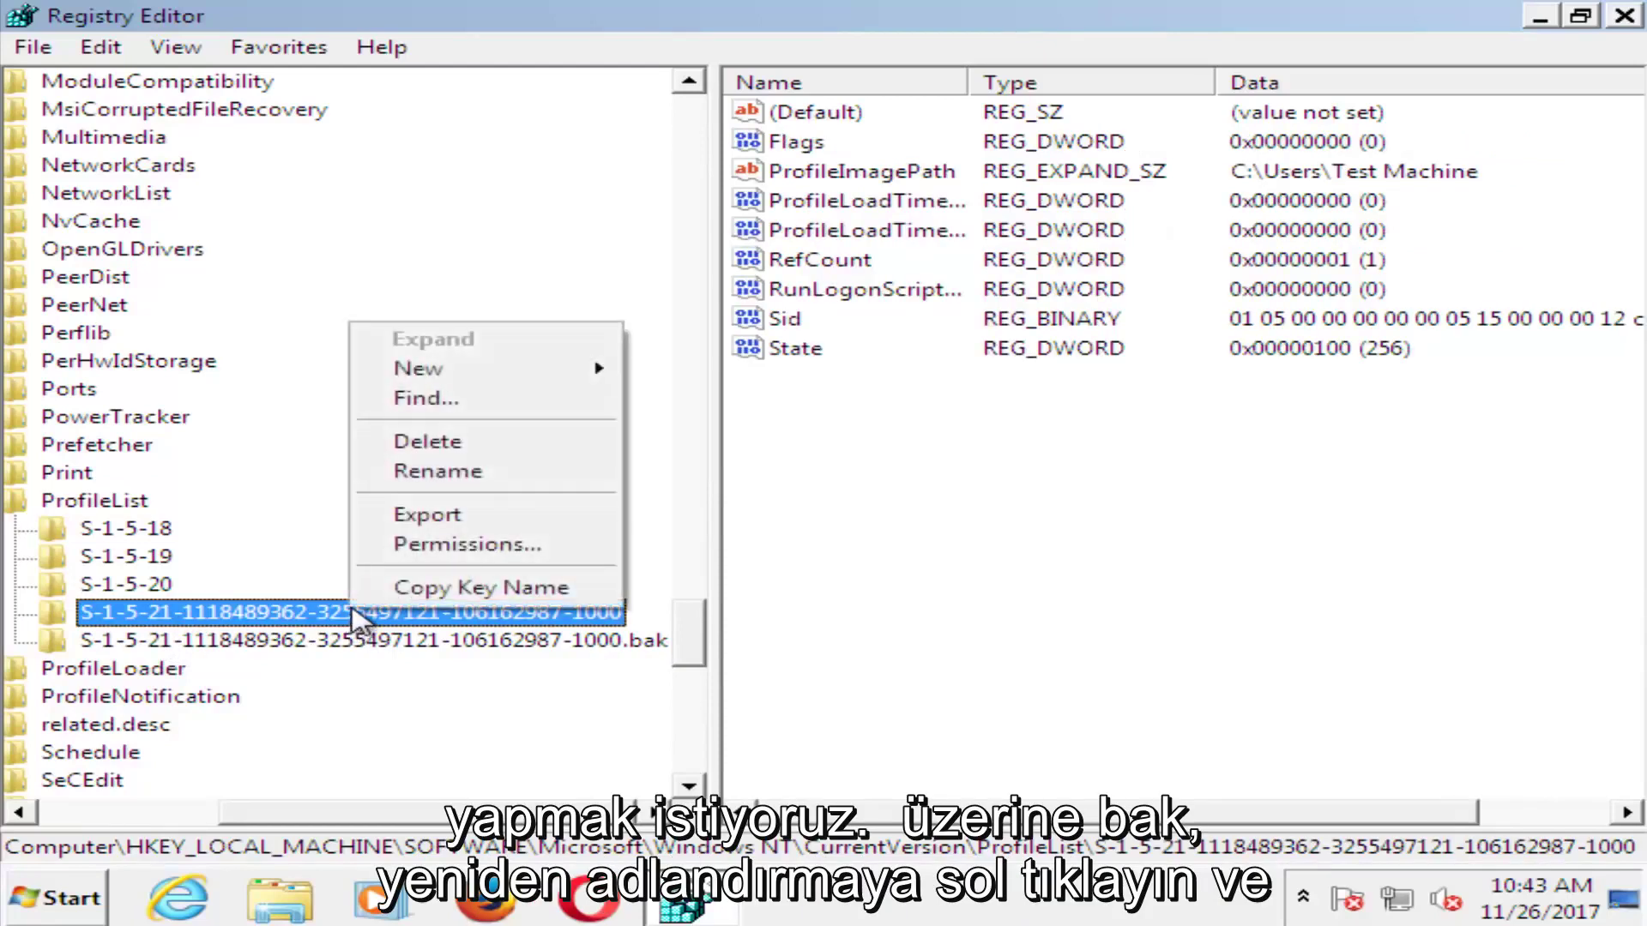
pyautogui.click(438, 471)
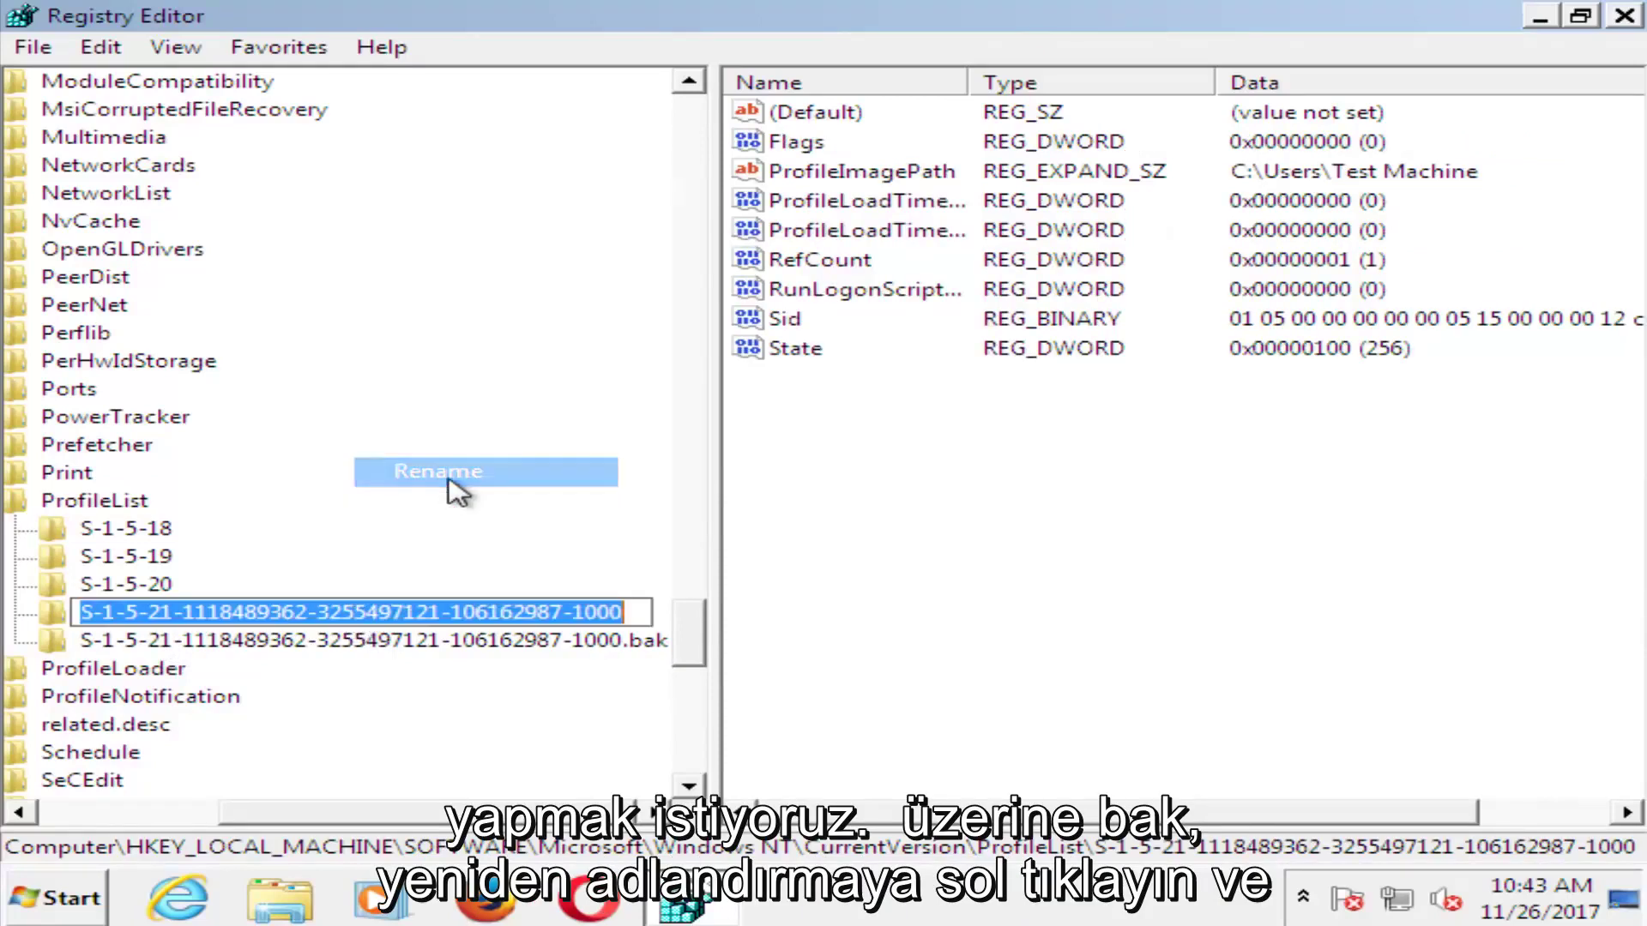
pyautogui.click(621, 613)
pyautogui.write('.ba')
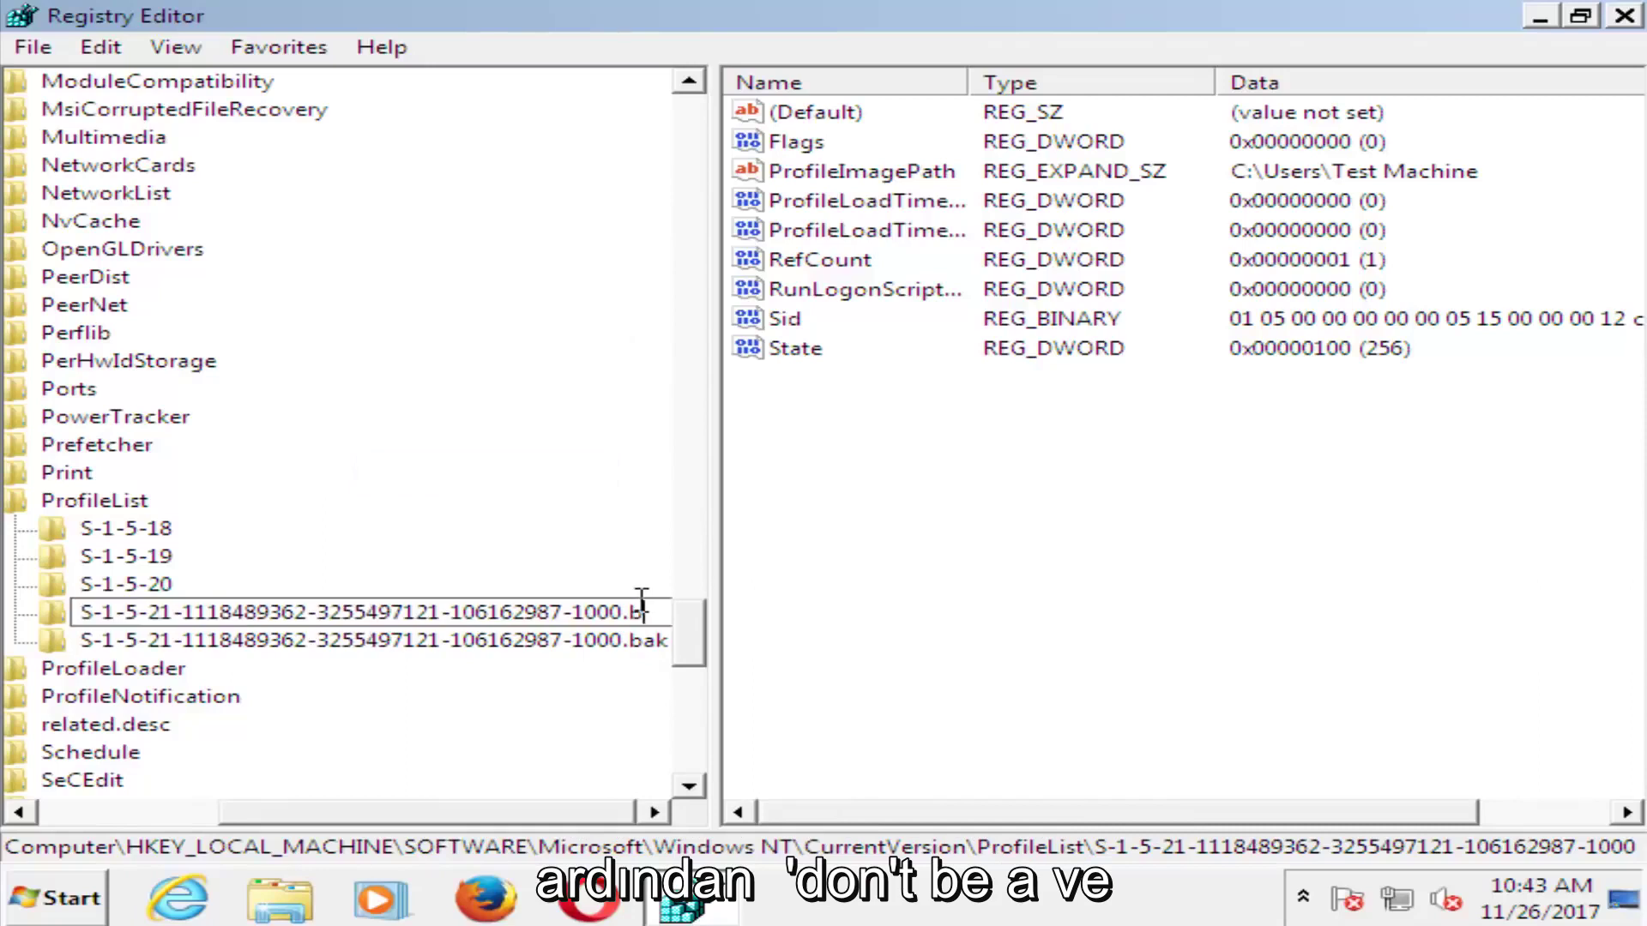
pyautogui.press('Return')
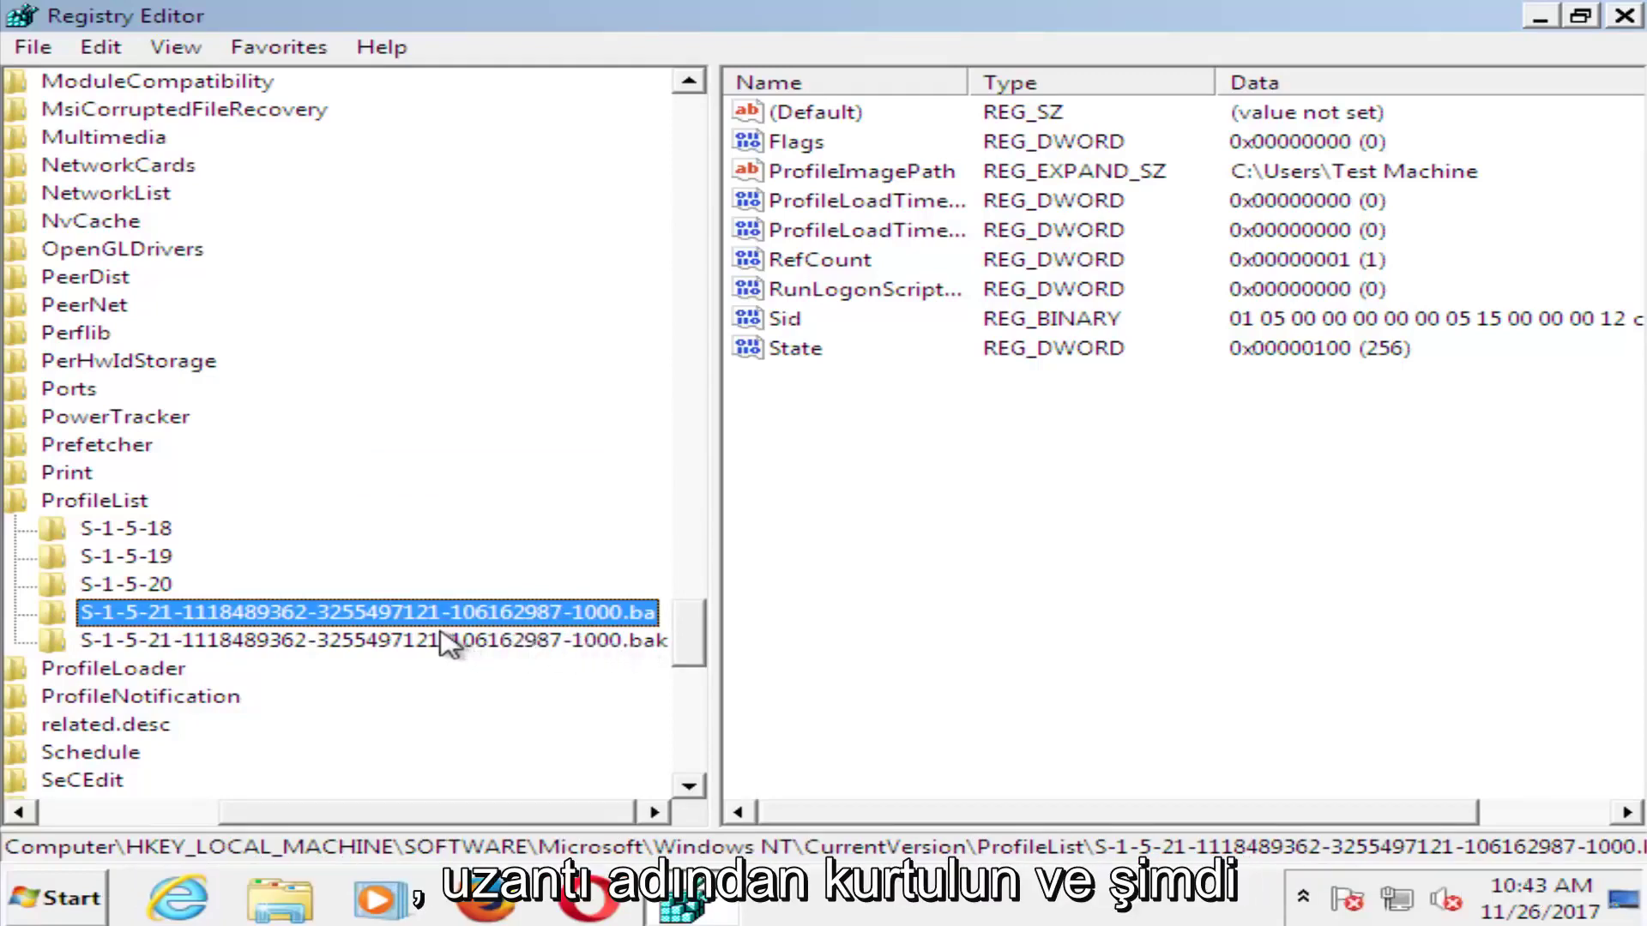
# Step: Rename the key again, deleting the 'ba' suffix so it ends in -1000
pyautogui.click(213, 622)
pyautogui.moveTo(660, 616); pyautogui.dragTo(632, 615)
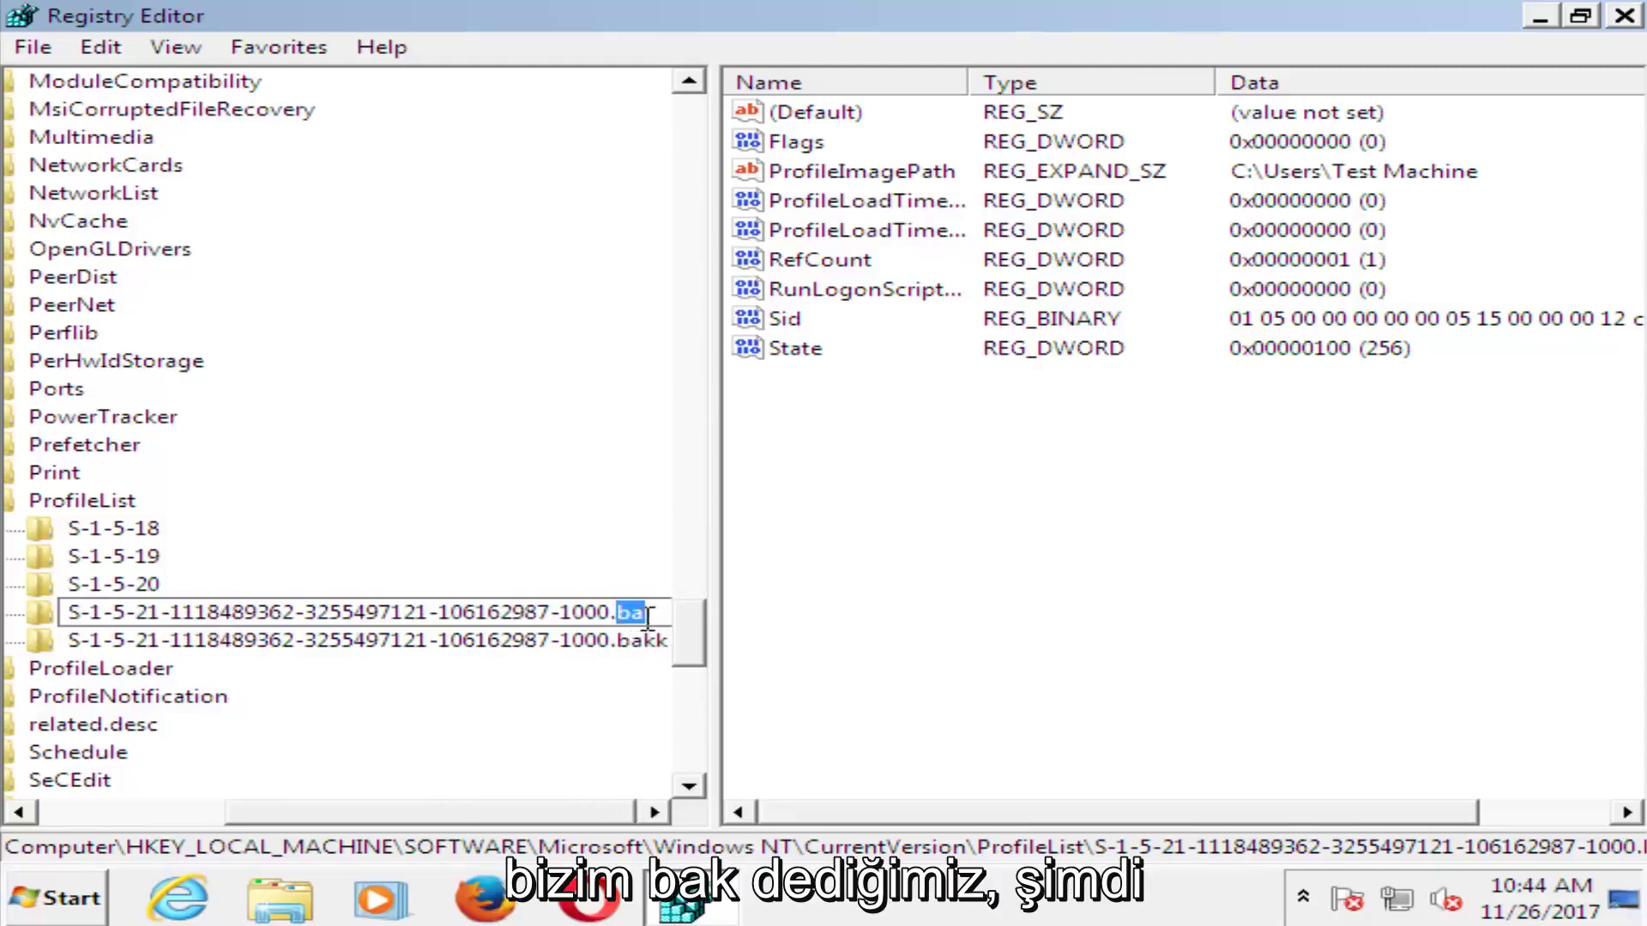
pyautogui.rightClick(650, 615)
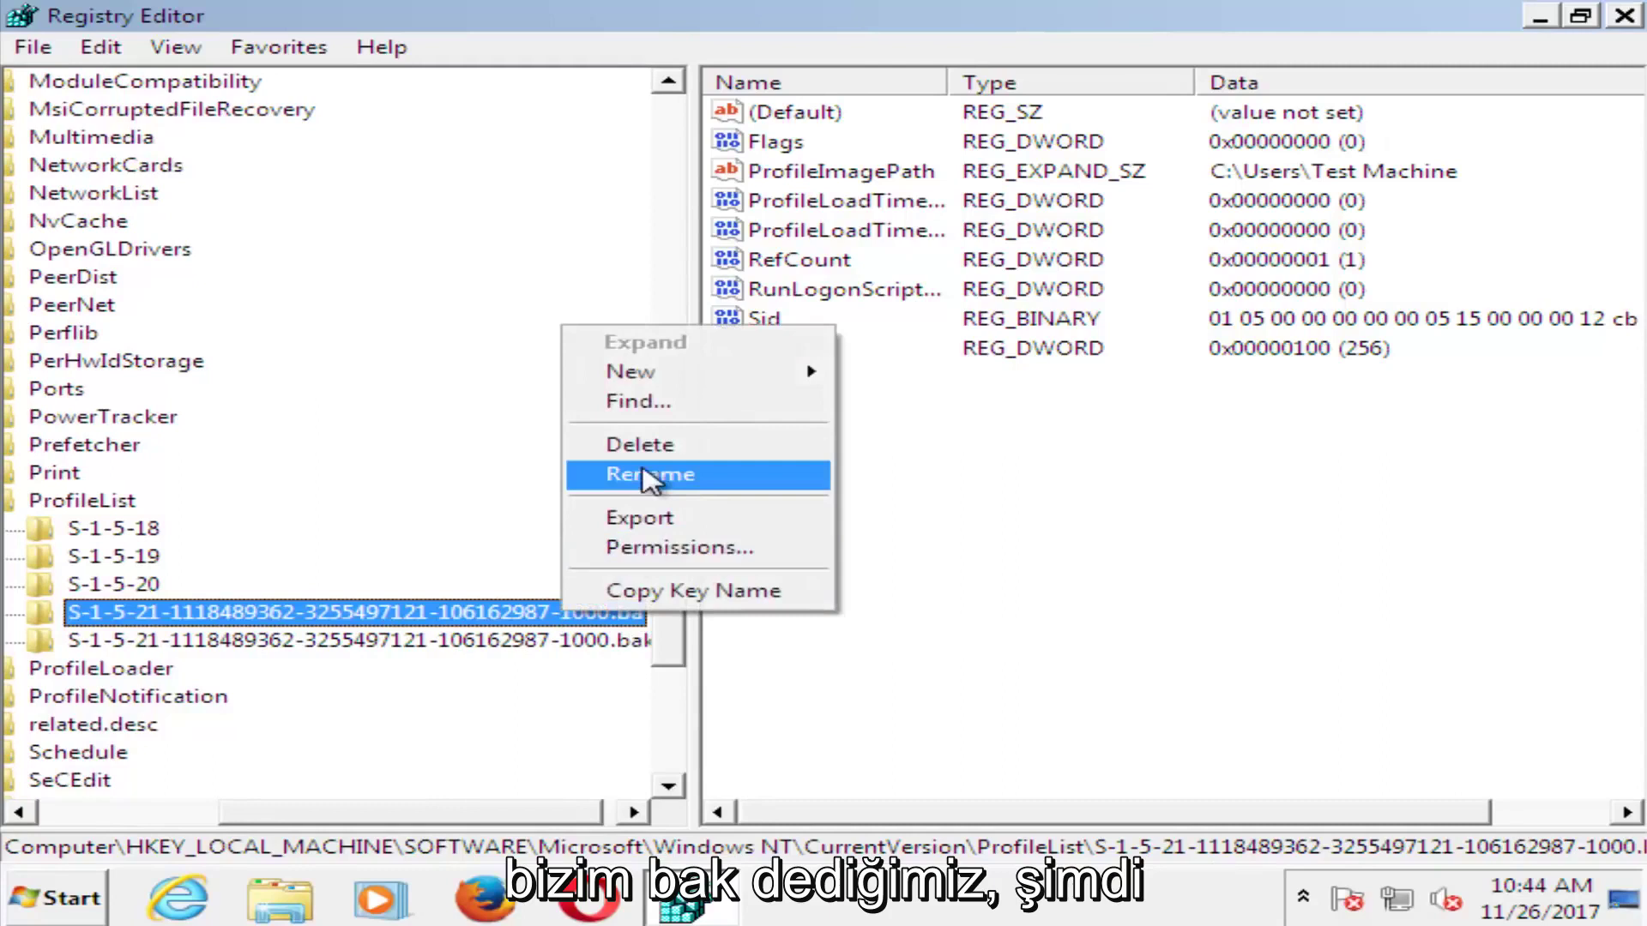
pyautogui.click(650, 479)
pyautogui.click(620, 614)
pyautogui.press('BackSpace')
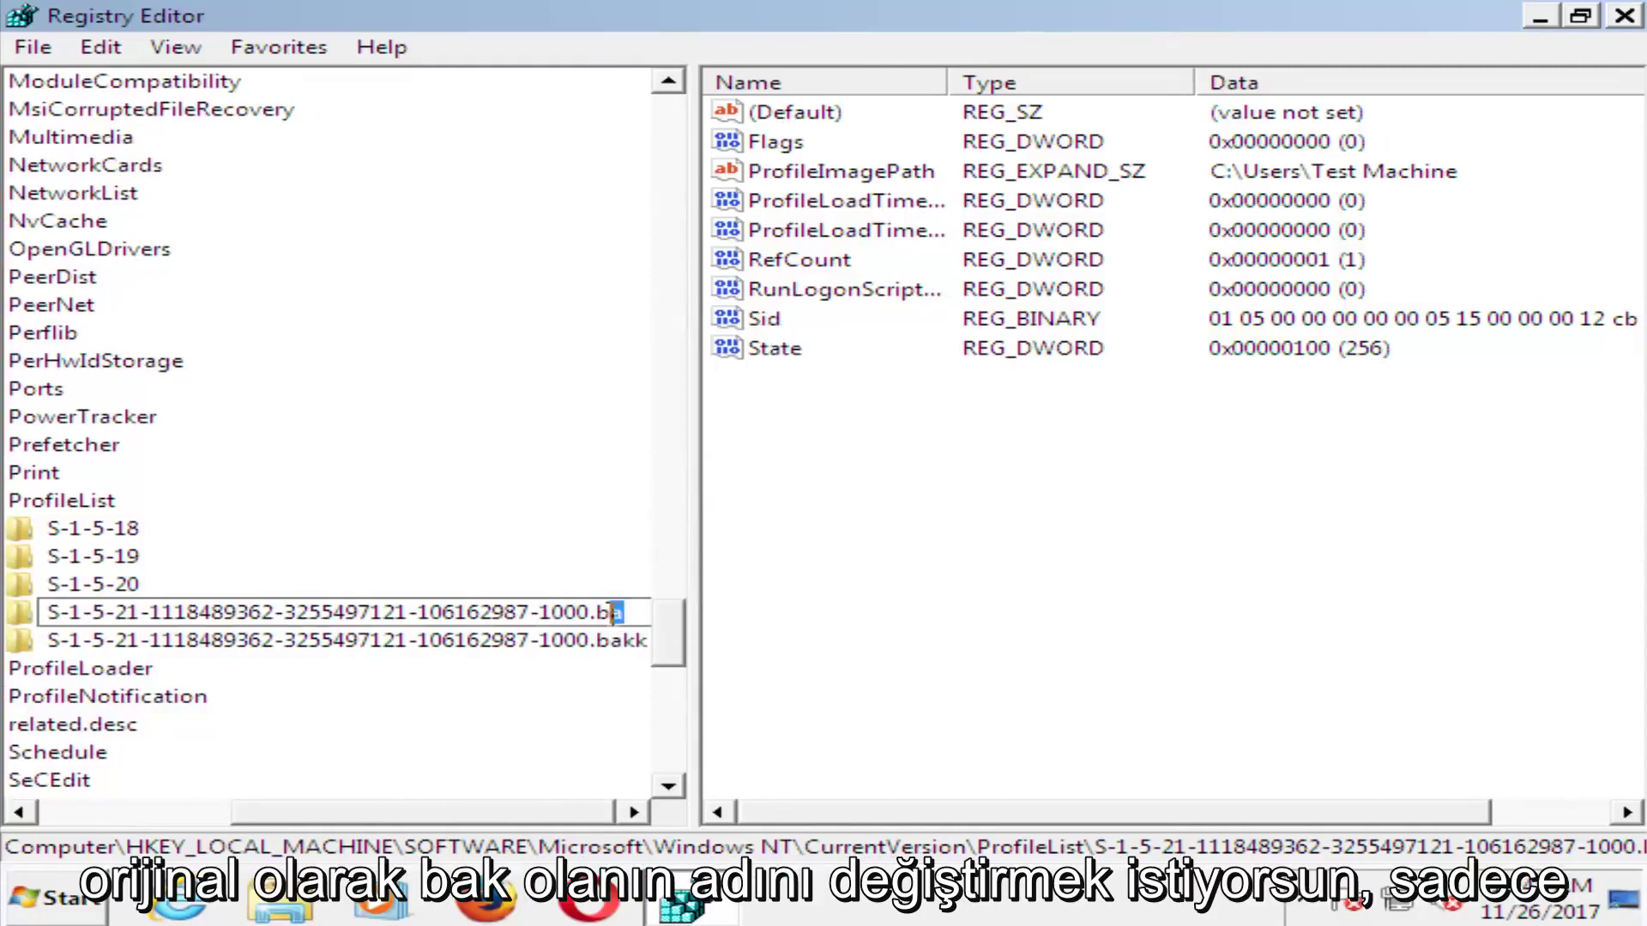
pyautogui.press('BackSpace')
pyautogui.press('BackSpace')
pyautogui.press('Return')
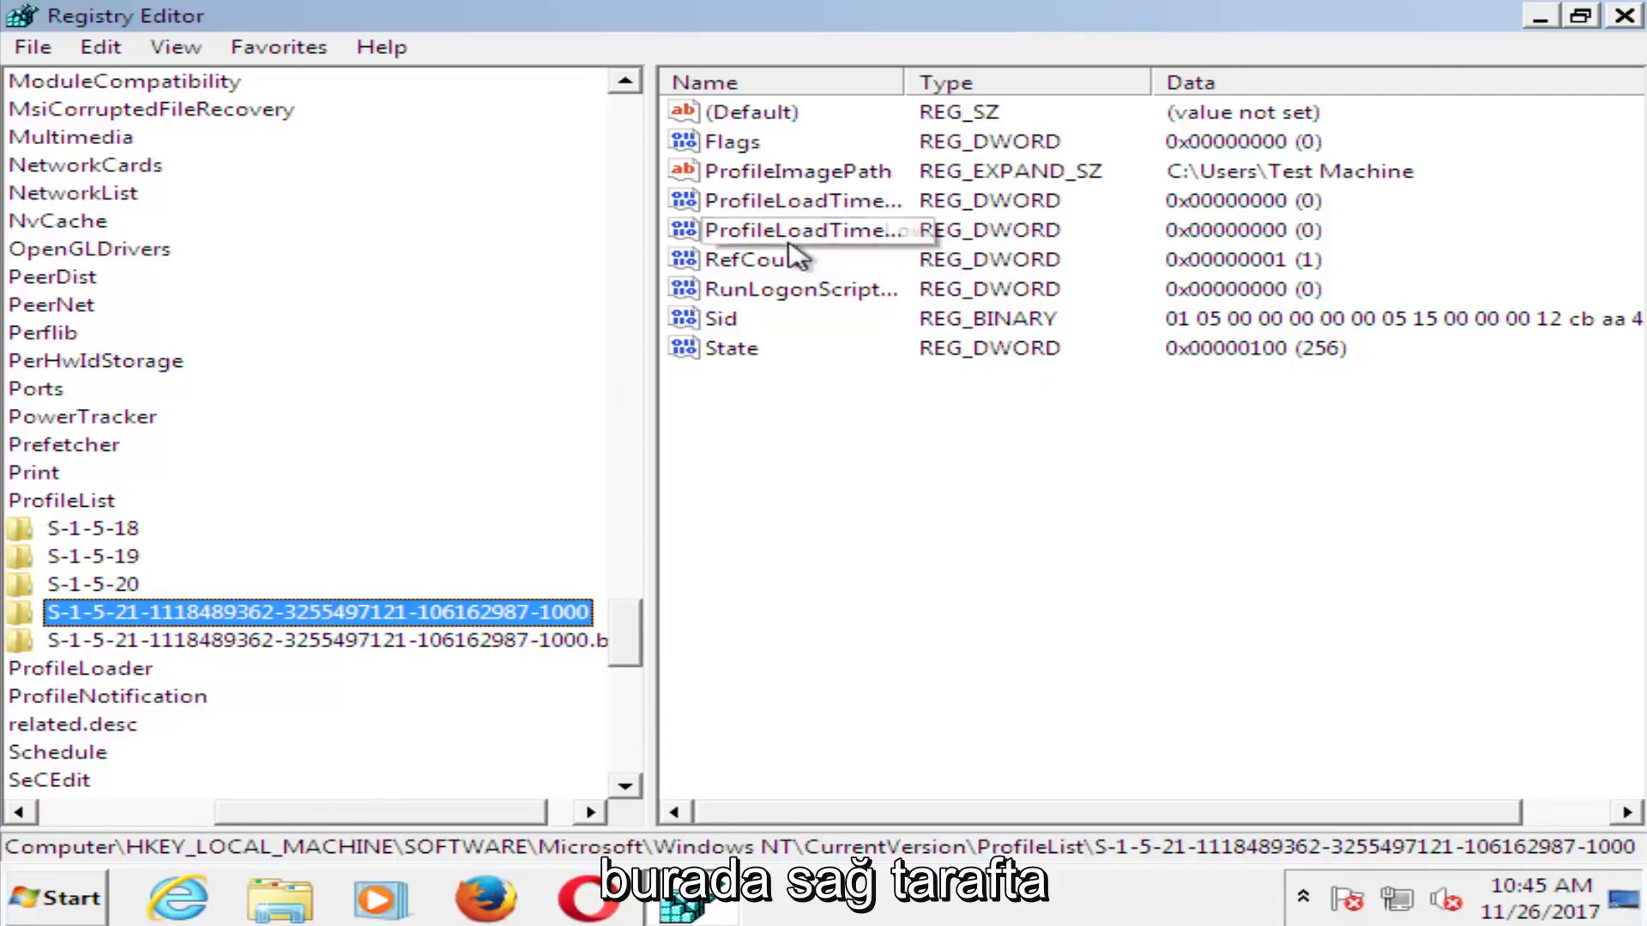
# Step: Change the user SID key's RefCount from 1 to 0 and its State to 0
pyautogui.doubleClick(759, 259)
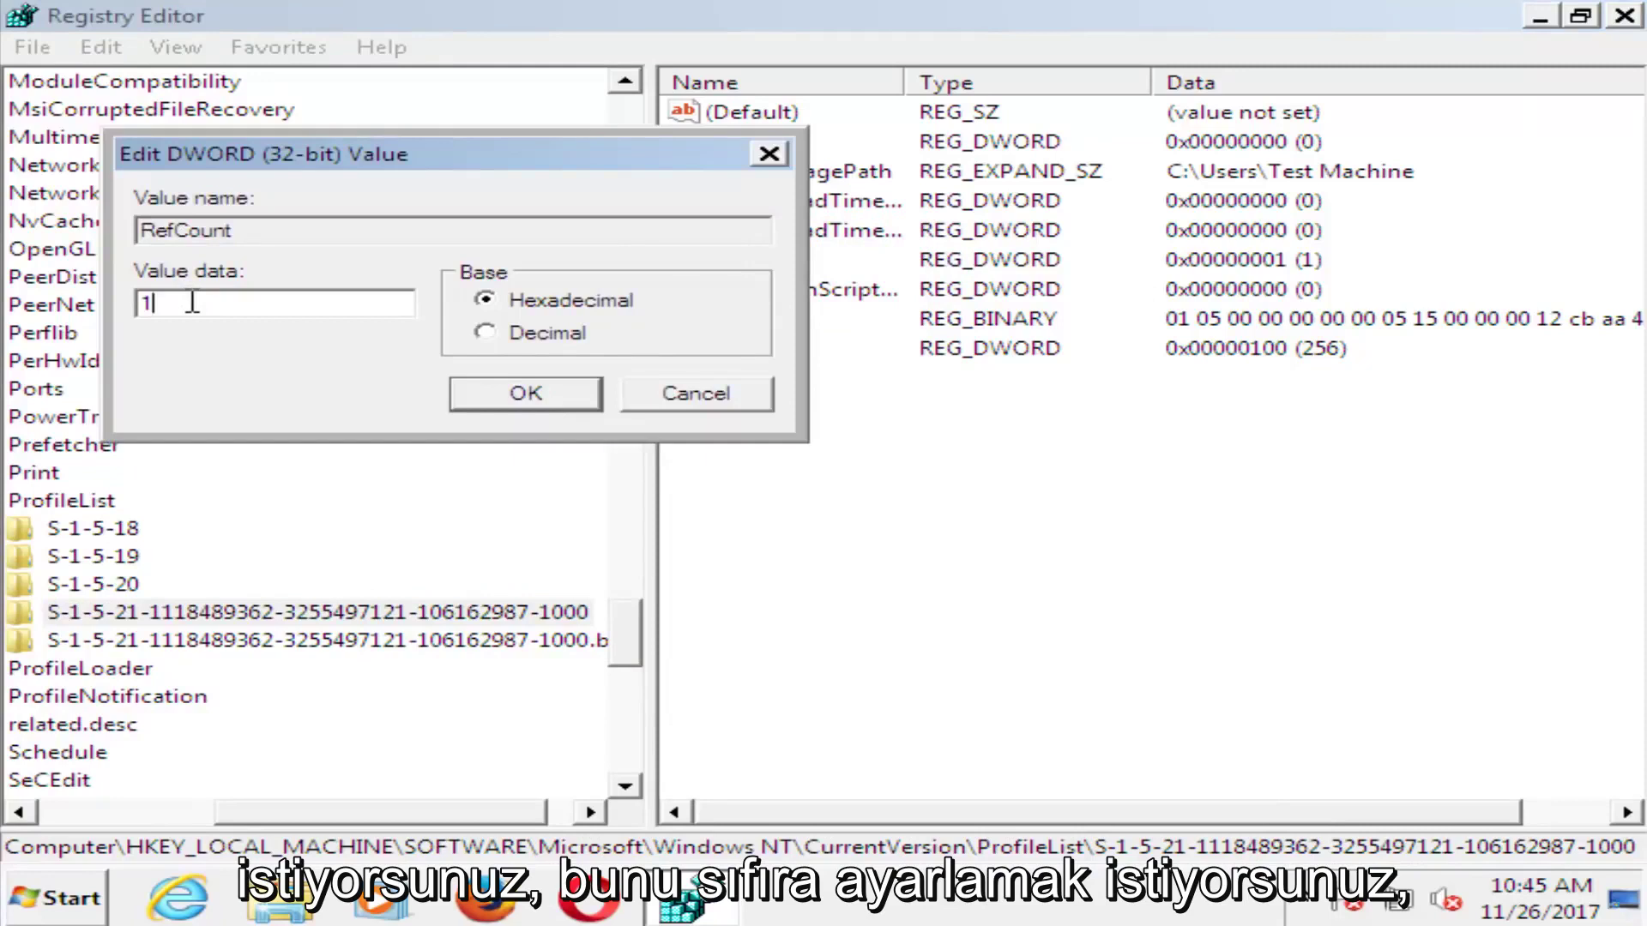
pyautogui.moveTo(194, 302); pyautogui.dragTo(136, 302)
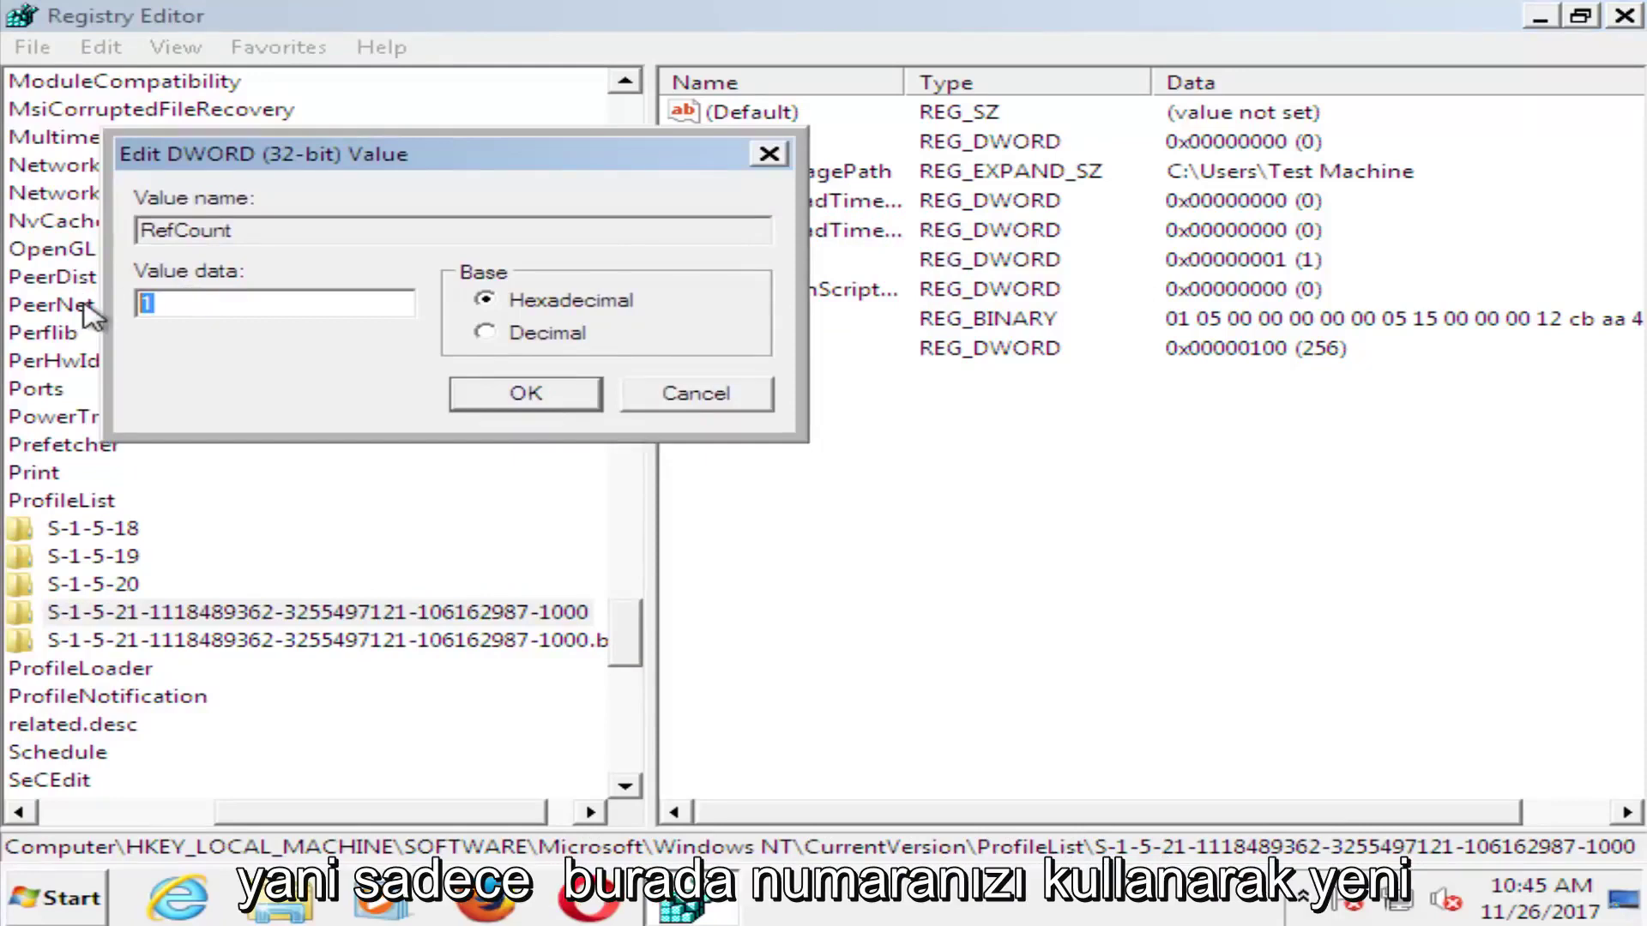
pyautogui.write('0')
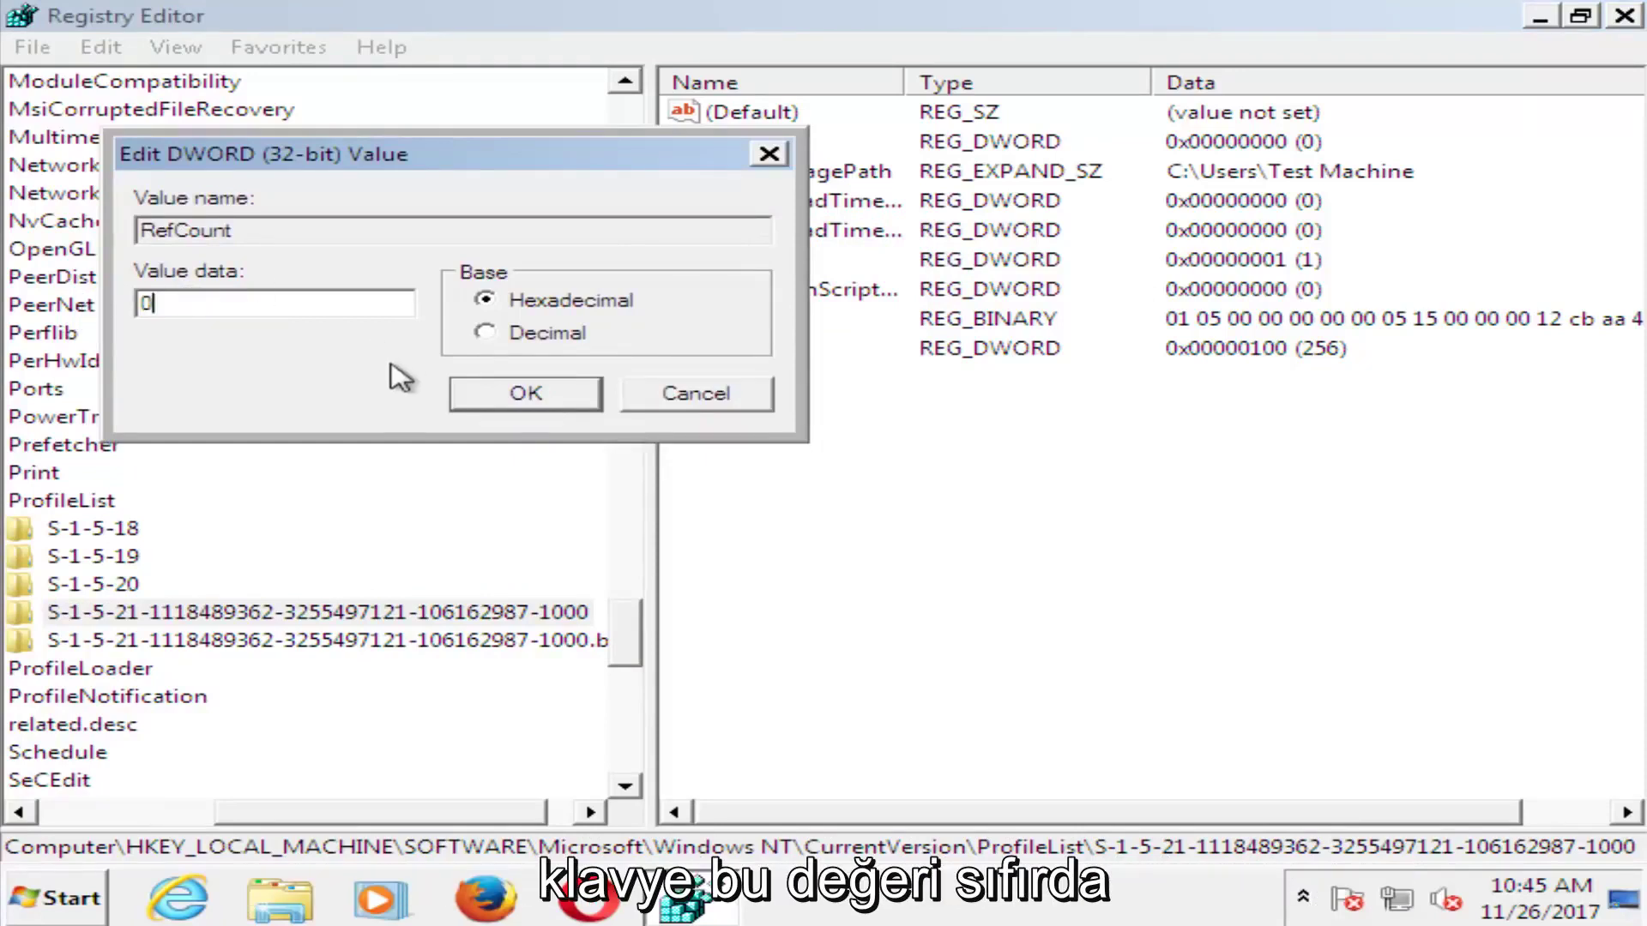
pyautogui.click(526, 397)
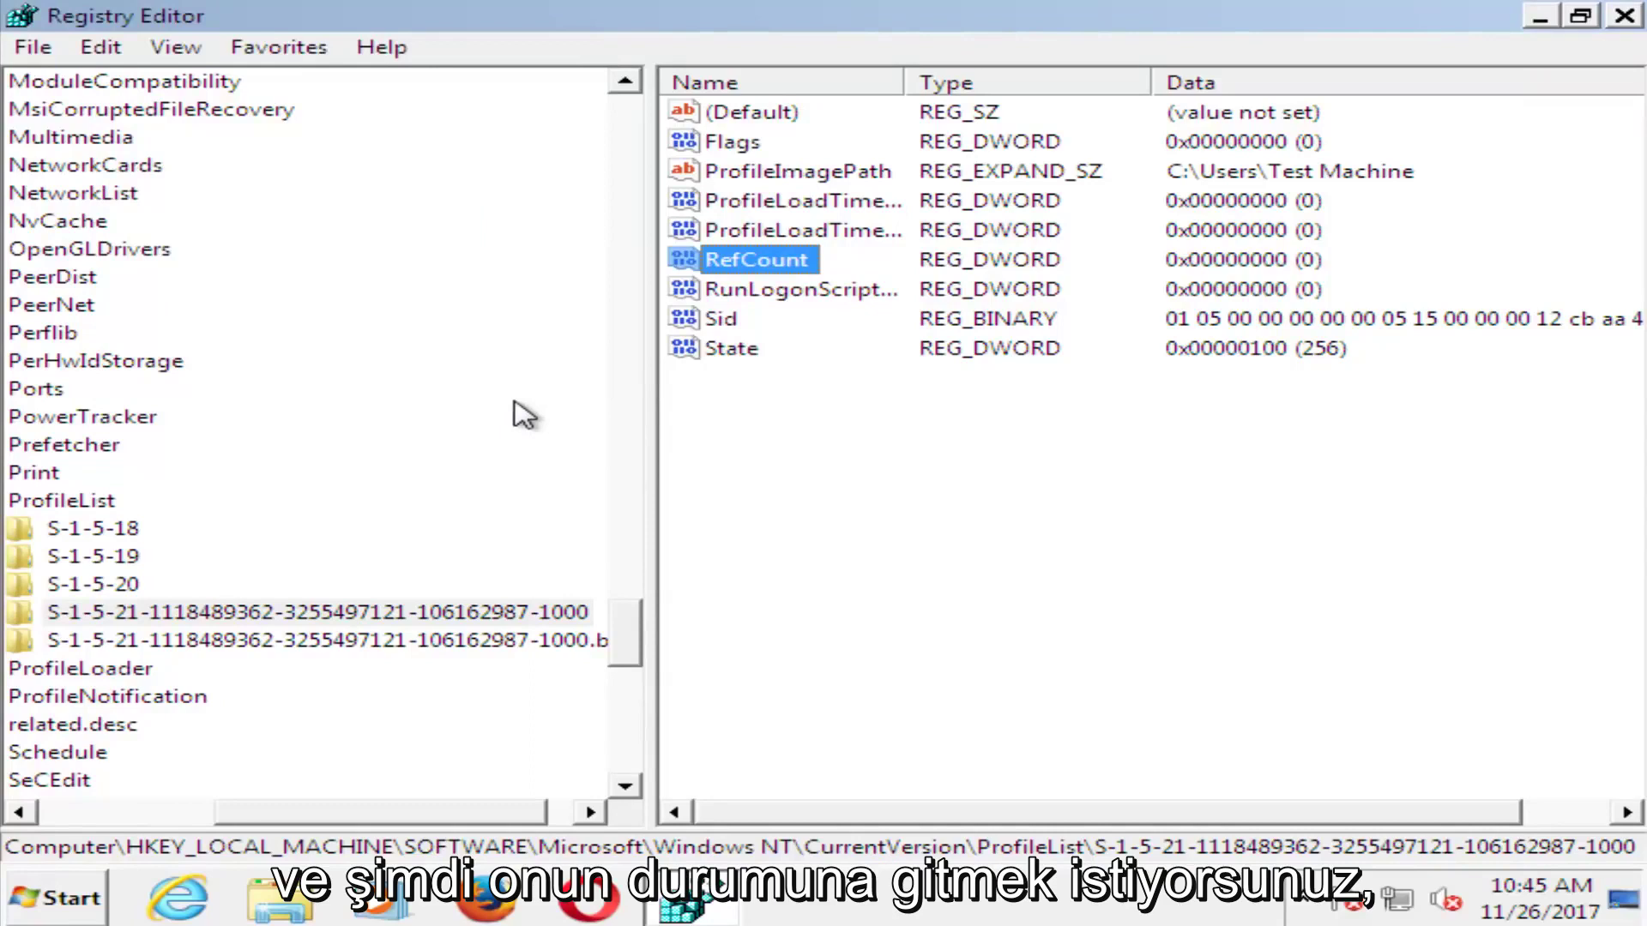
pyautogui.doubleClick(730, 349)
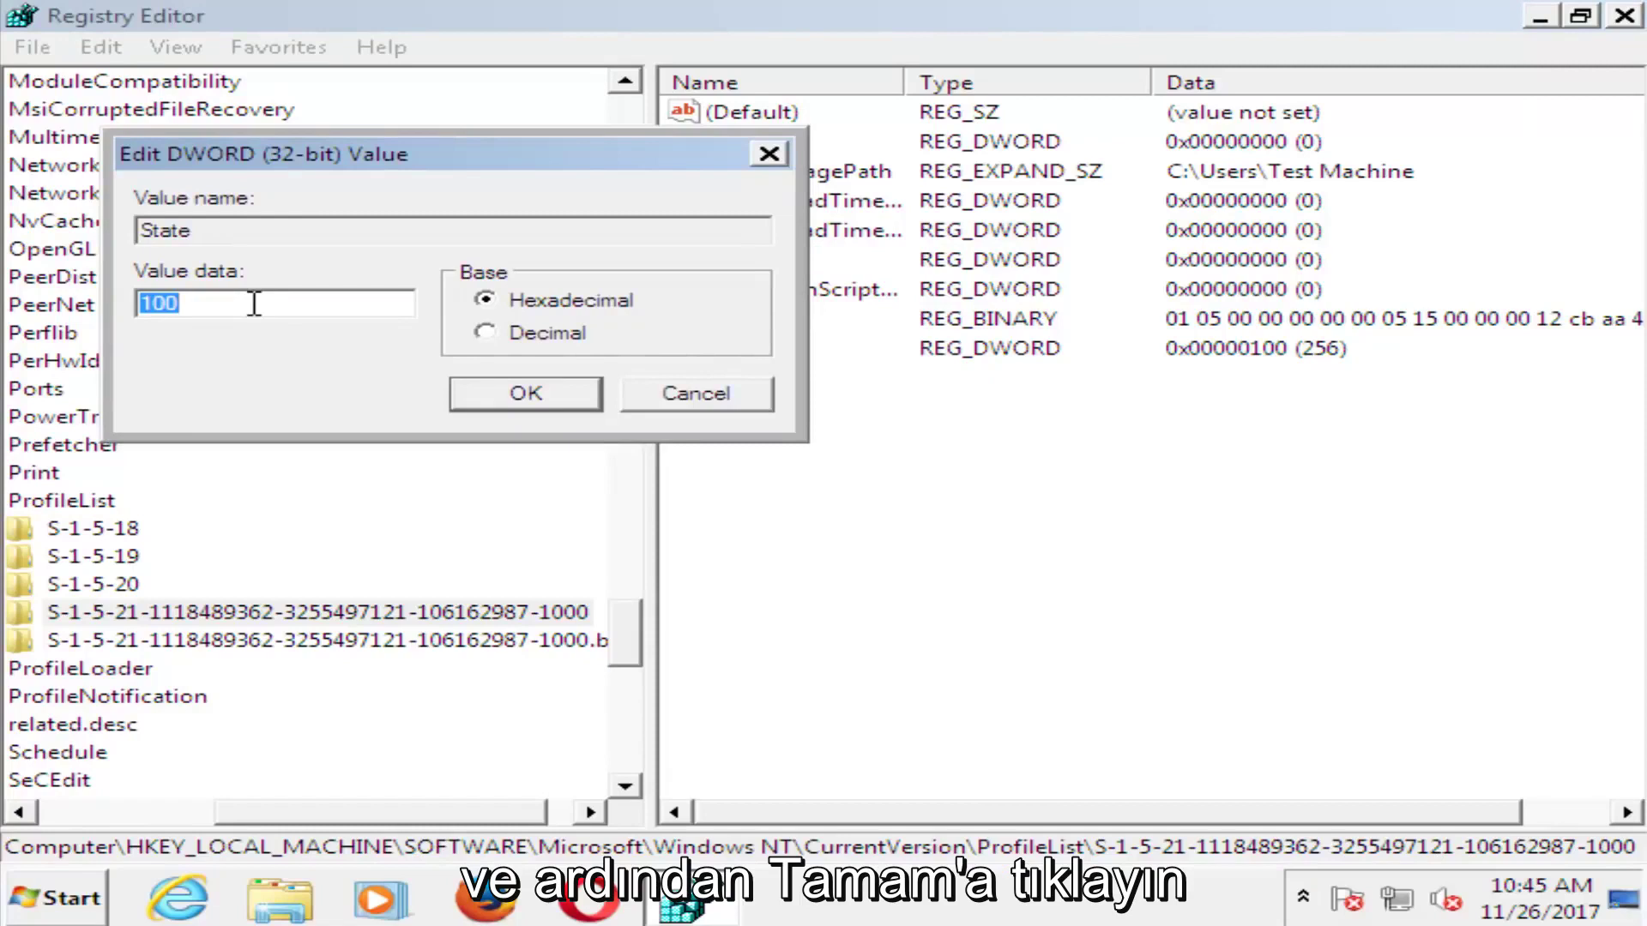
pyautogui.write('0')
pyautogui.press('Return')
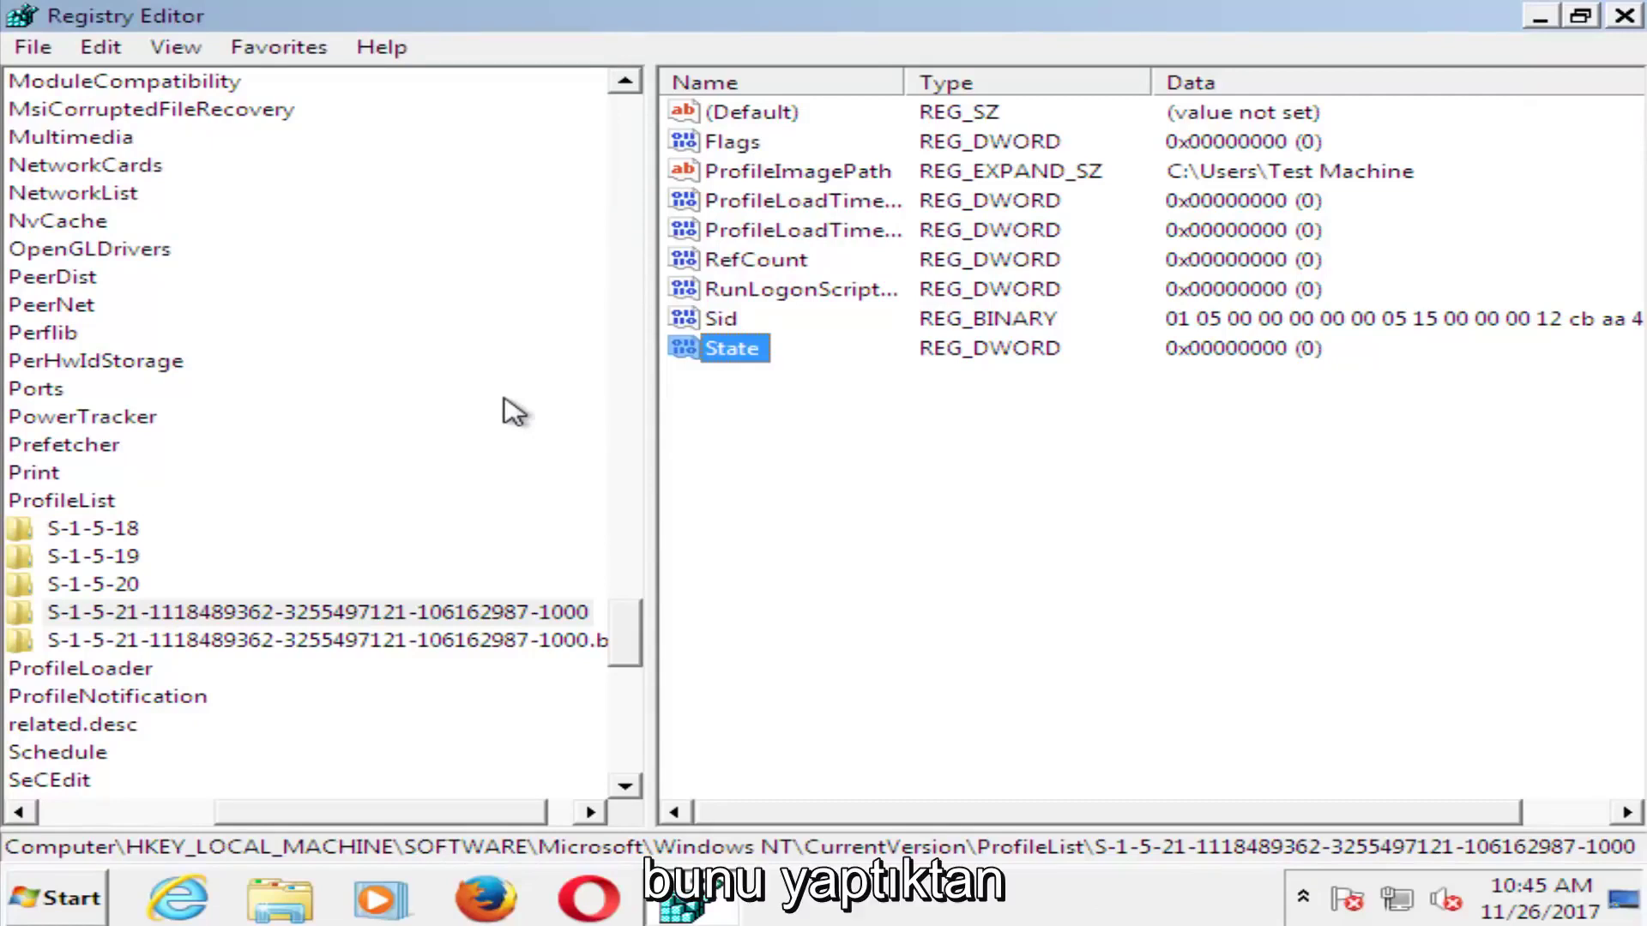
# Step: Close Registry Editor and restart Windows from the Start Menu's Shut down options
pyautogui.click(1623, 16)
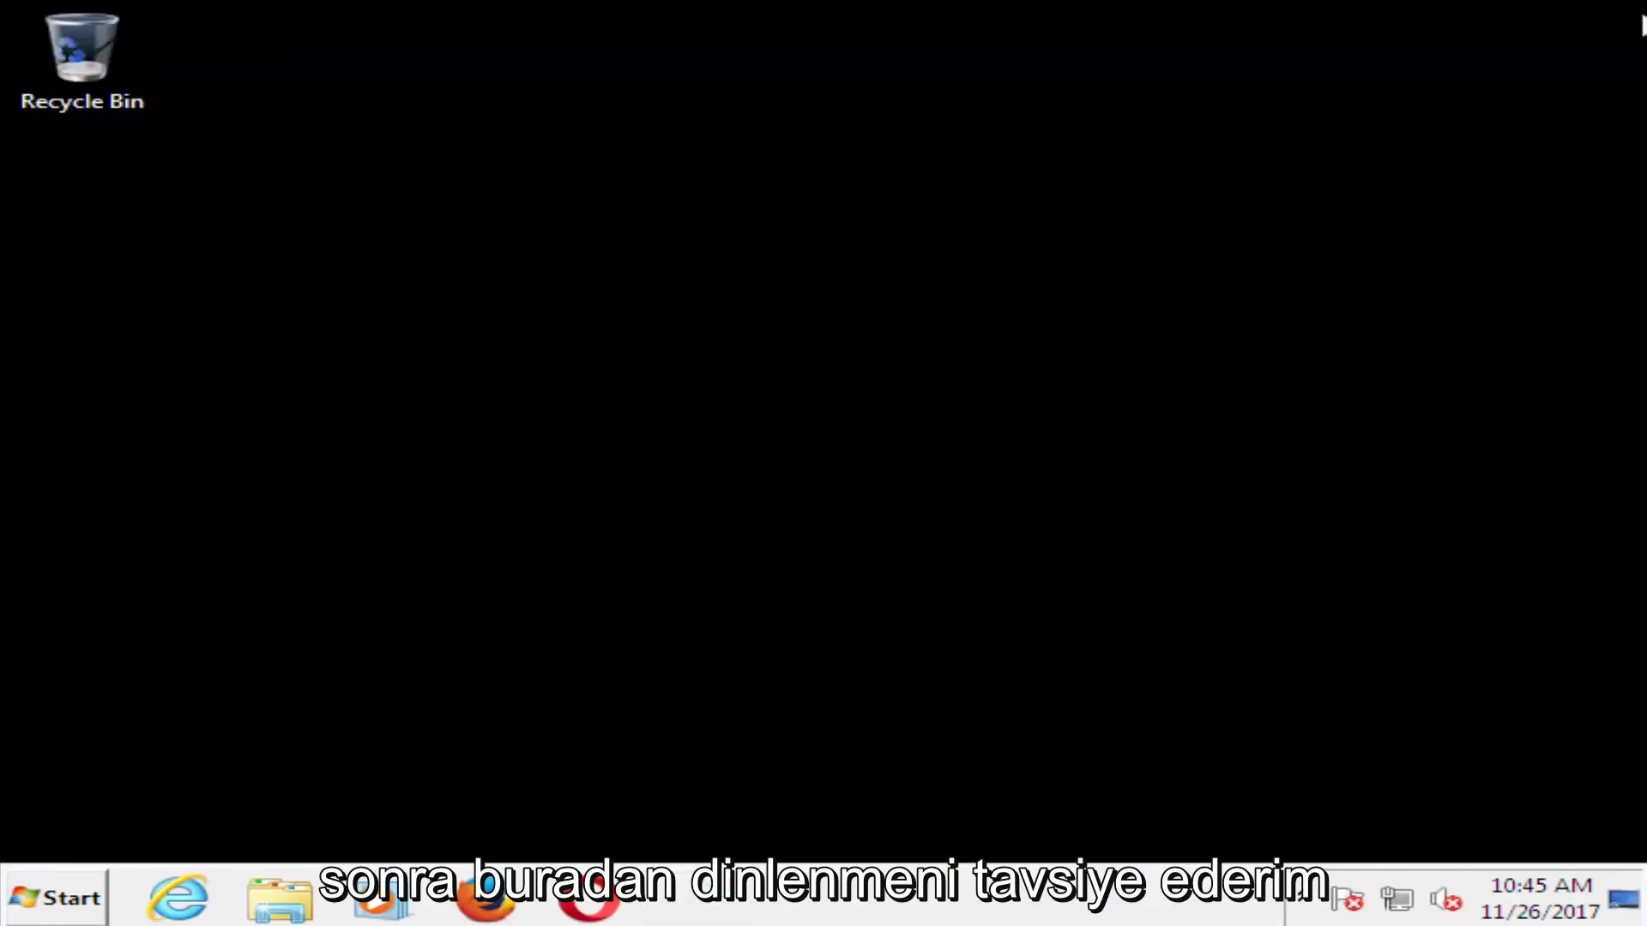
pyautogui.click(51, 898)
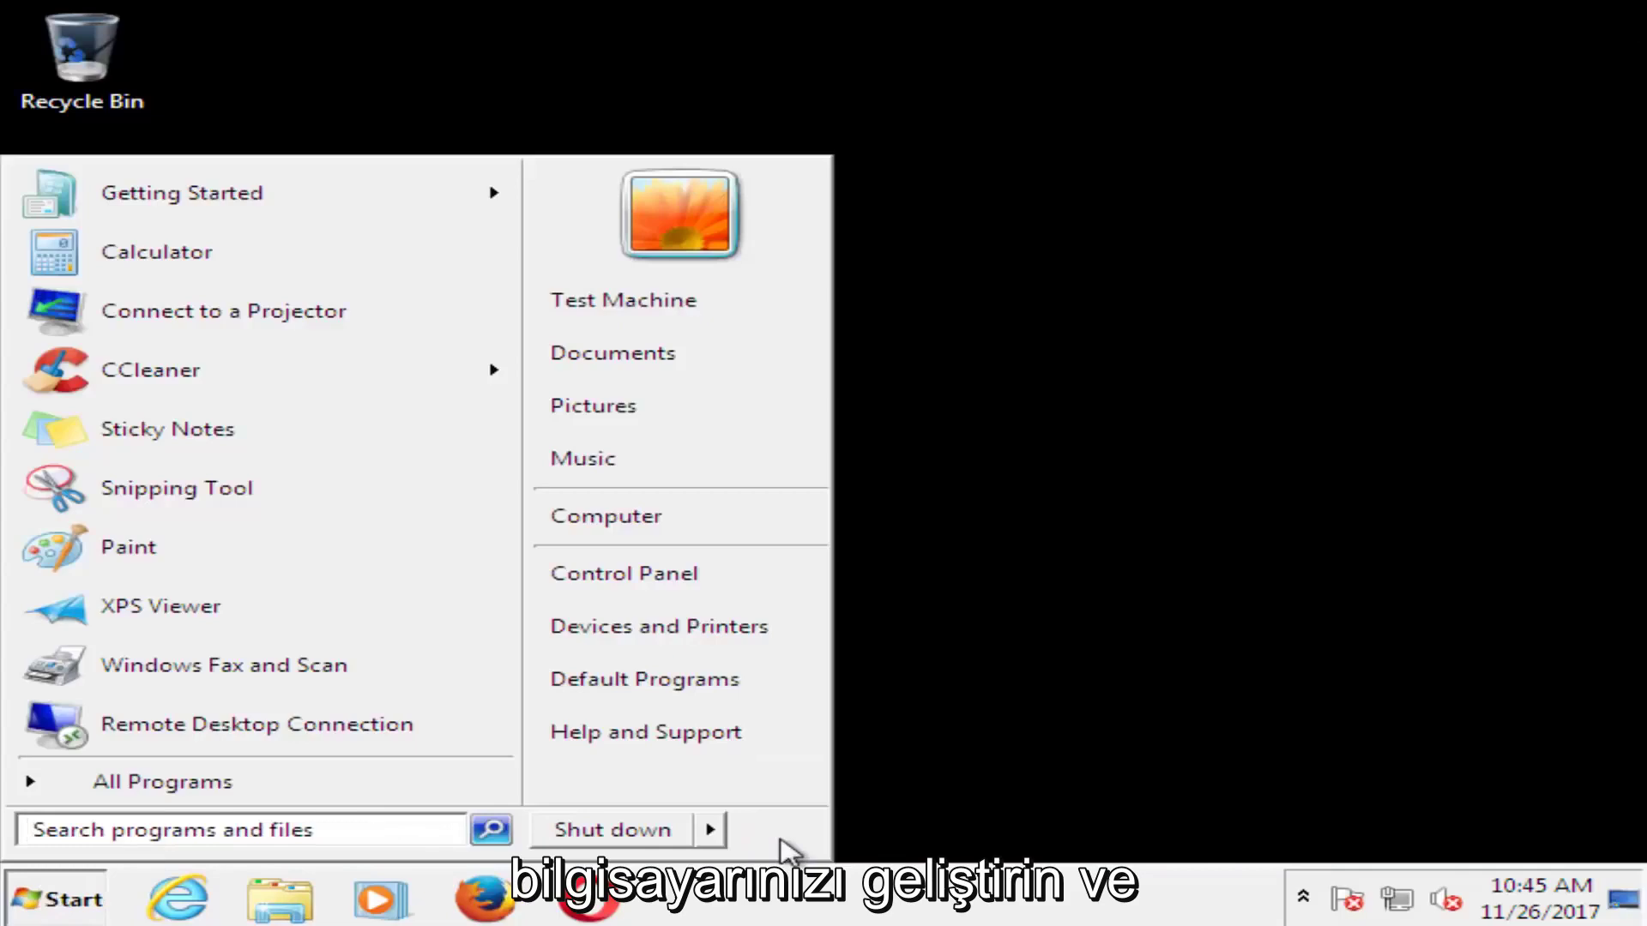
pyautogui.click(710, 831)
pyautogui.click(772, 833)
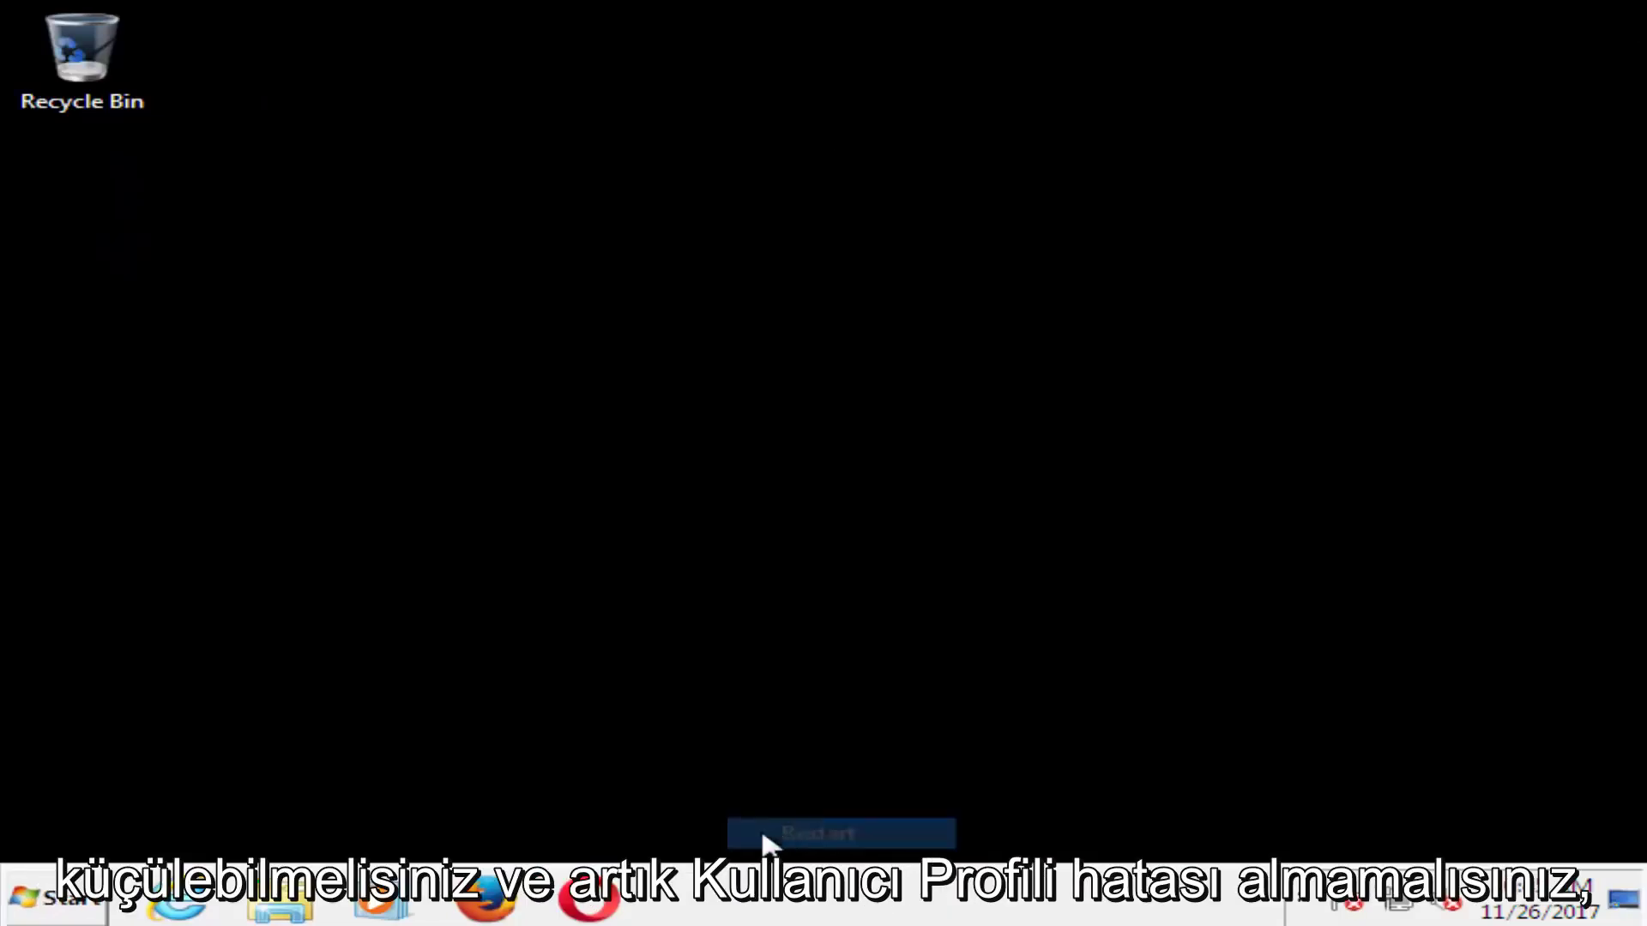